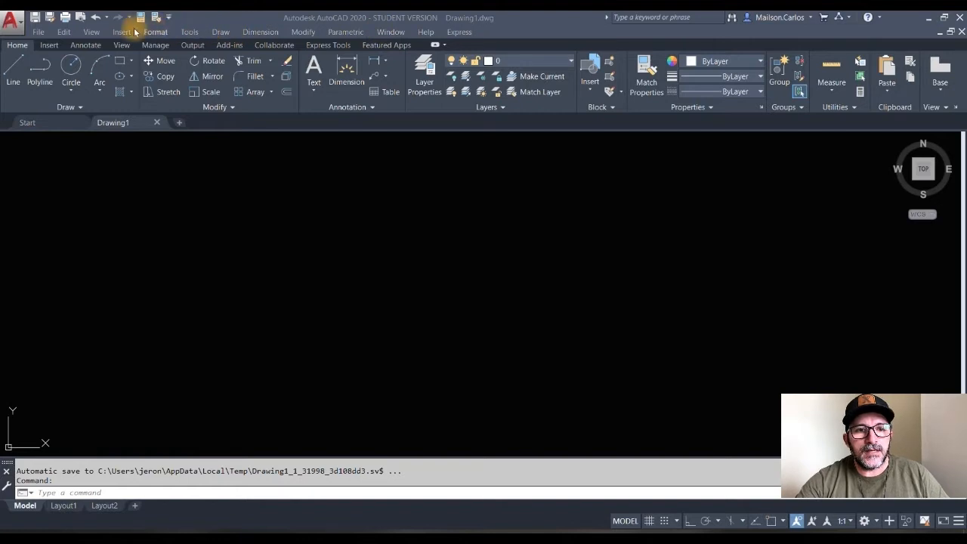
Step: Open the program options and review the file path settings and the display settings
click(191, 34)
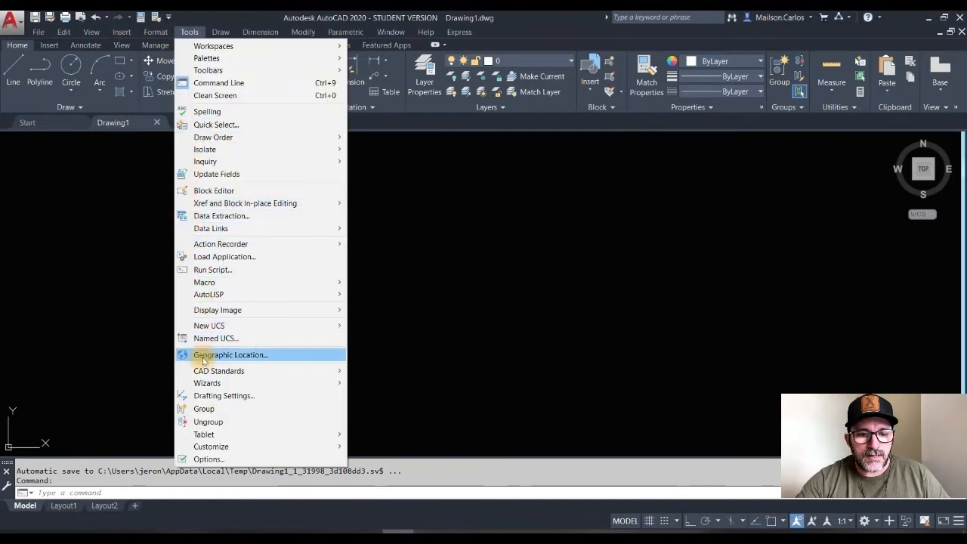
click(212, 458)
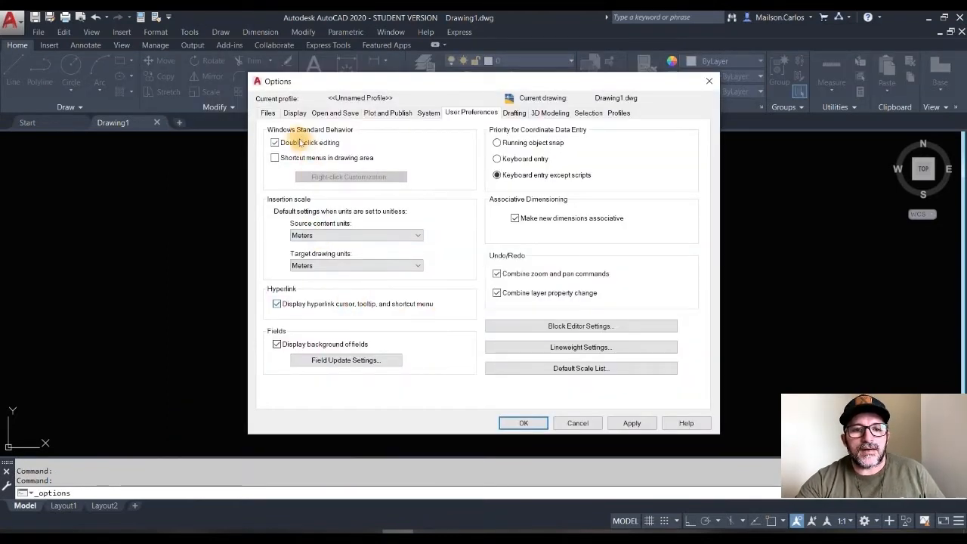
click(269, 113)
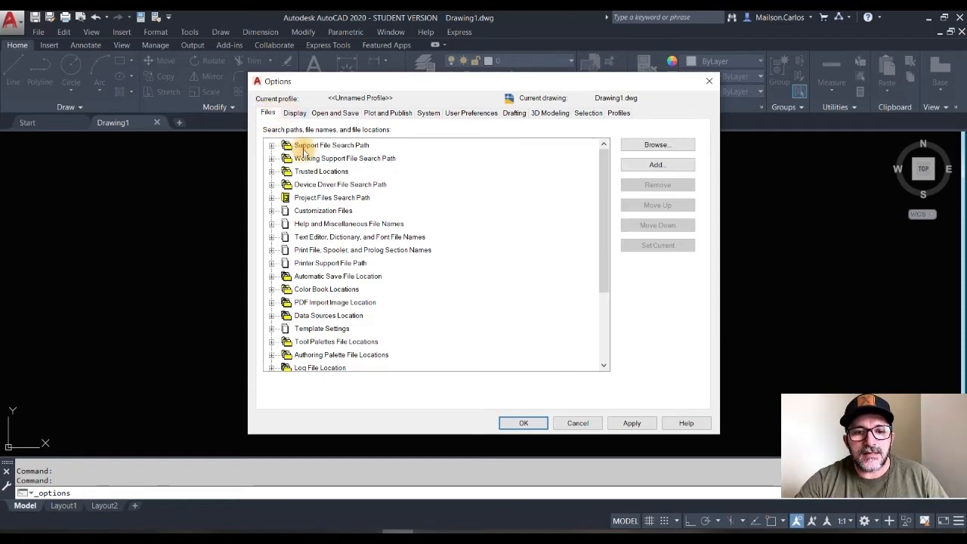
click(294, 113)
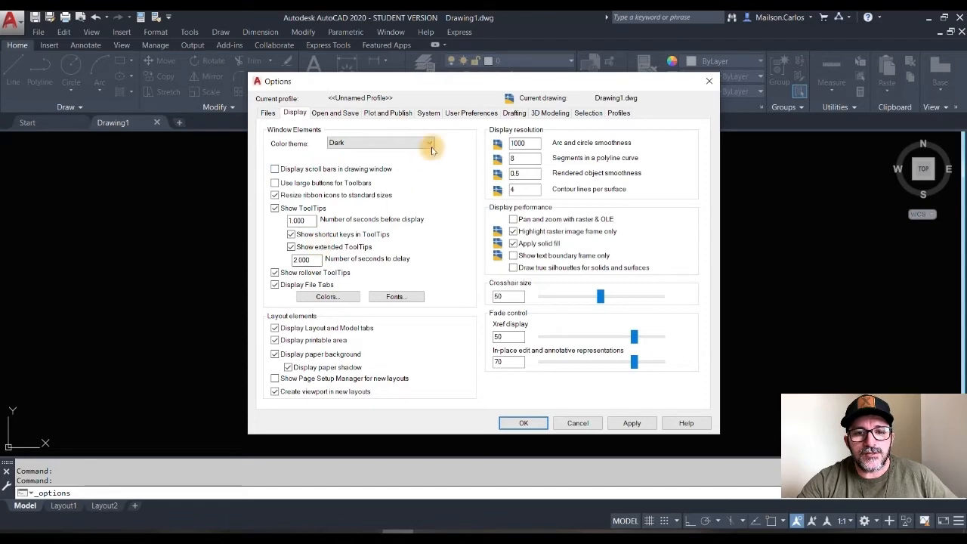
drag(446, 85, 378, 81)
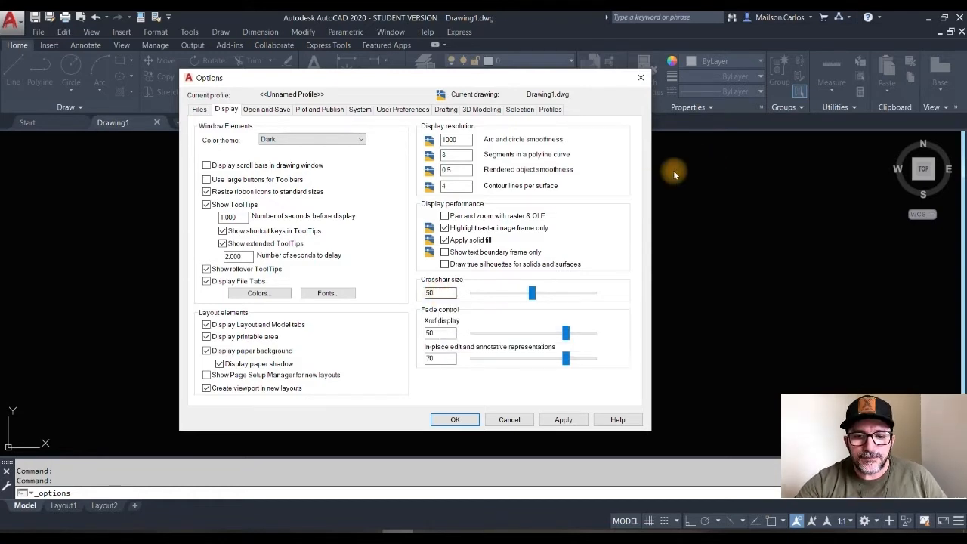
click(464, 420)
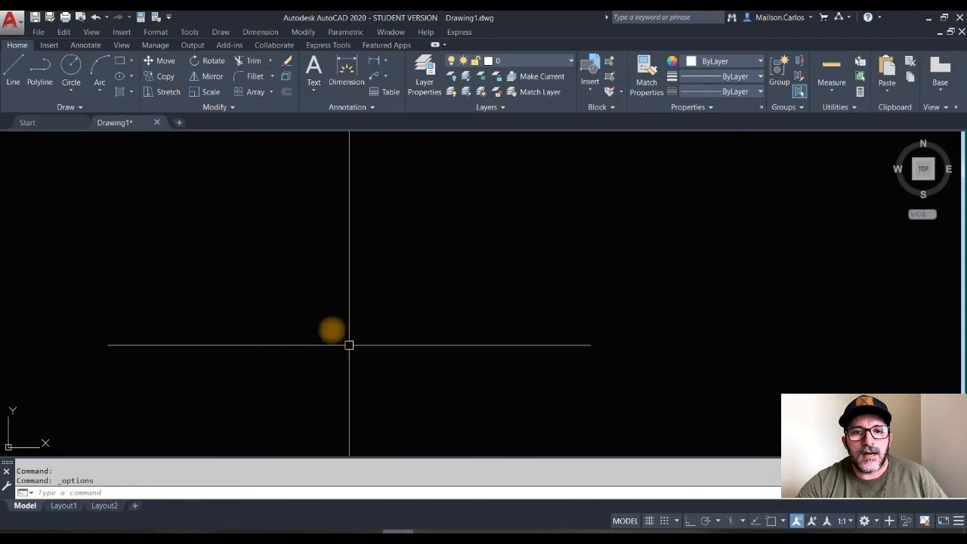
Step: Set the crosshair size to 5 in the display options and apply it to the drawing area
right_click(442, 316)
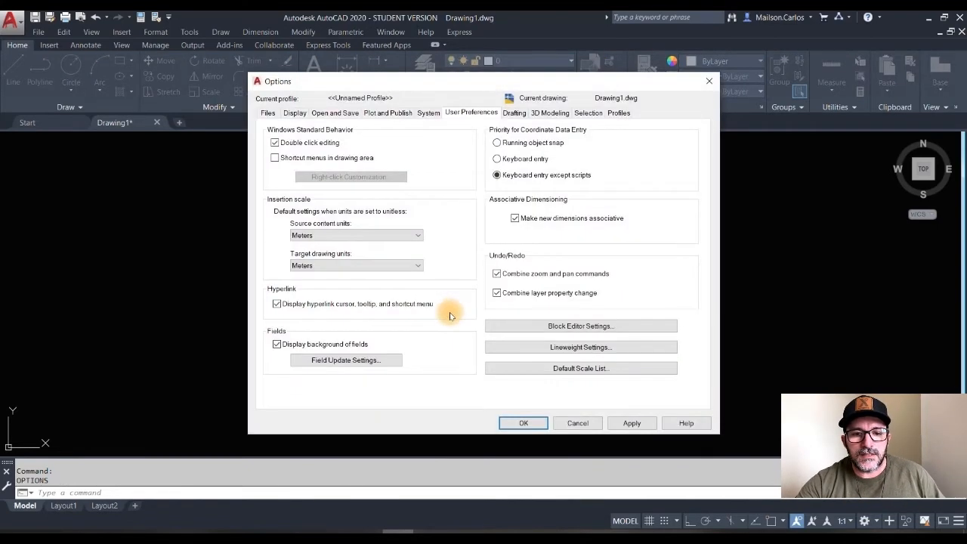
click(291, 114)
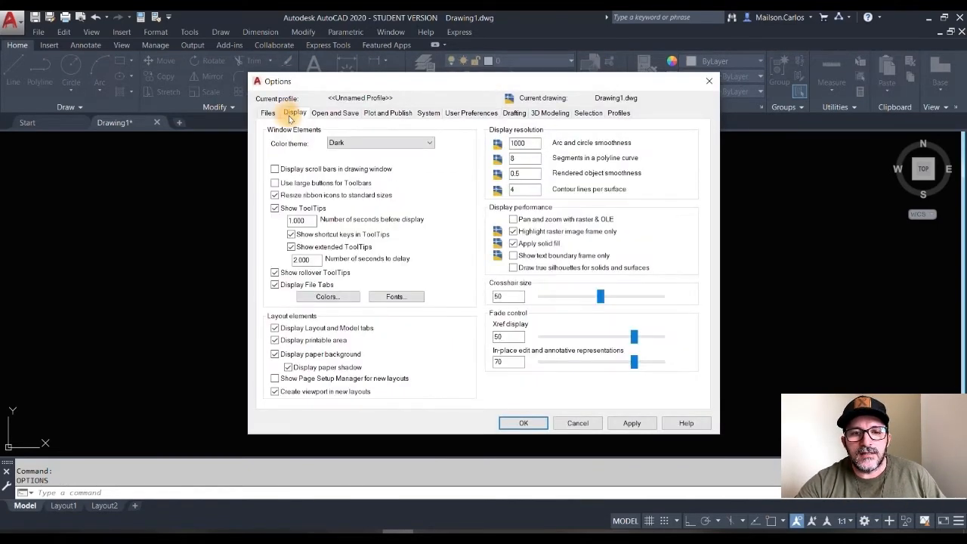
double_click(500, 296)
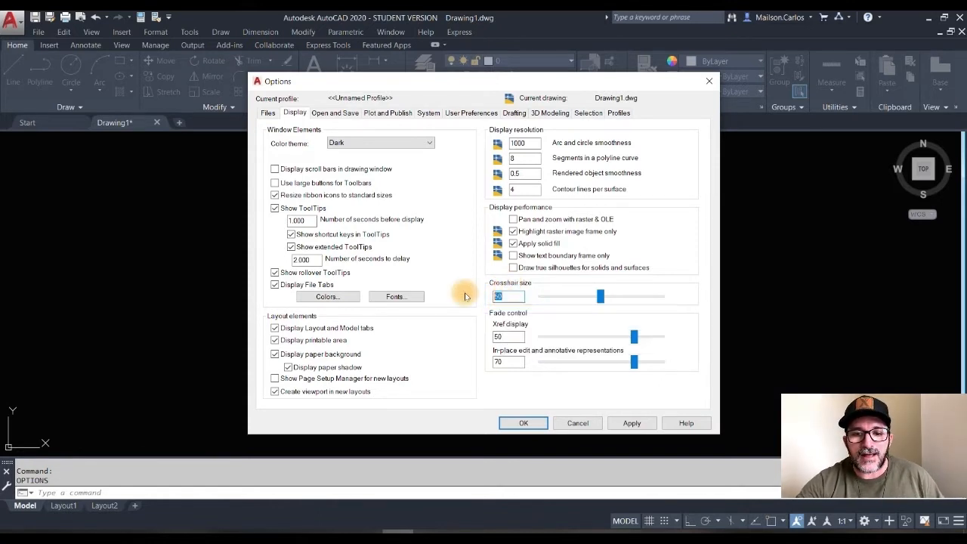
text(5)
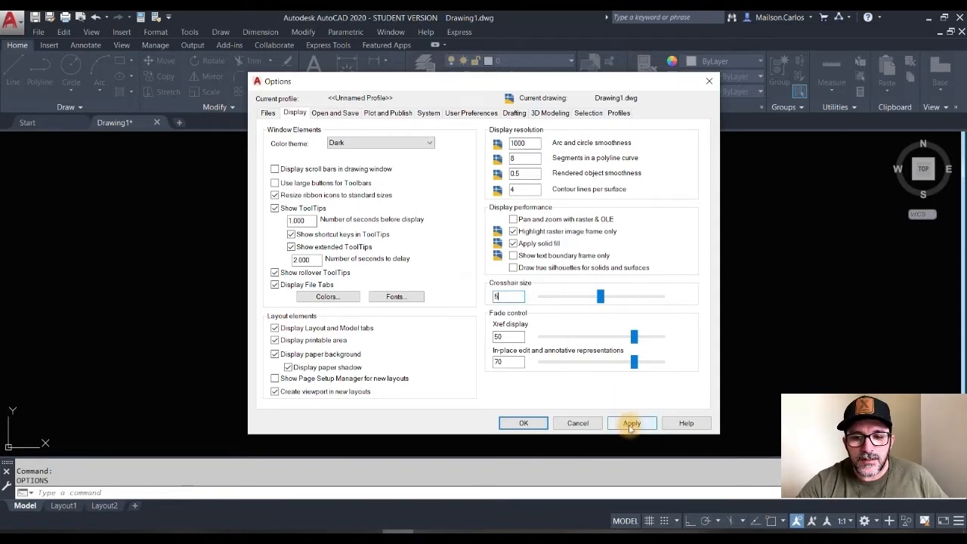
click(523, 423)
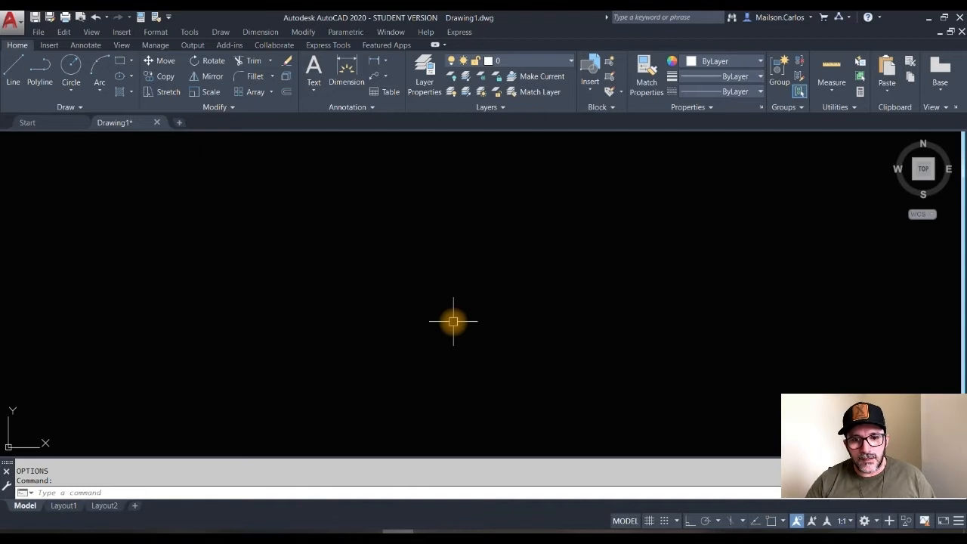
Step: Raise the crosshair size to 100 in the display options and apply it to the drawing area
key(Return)
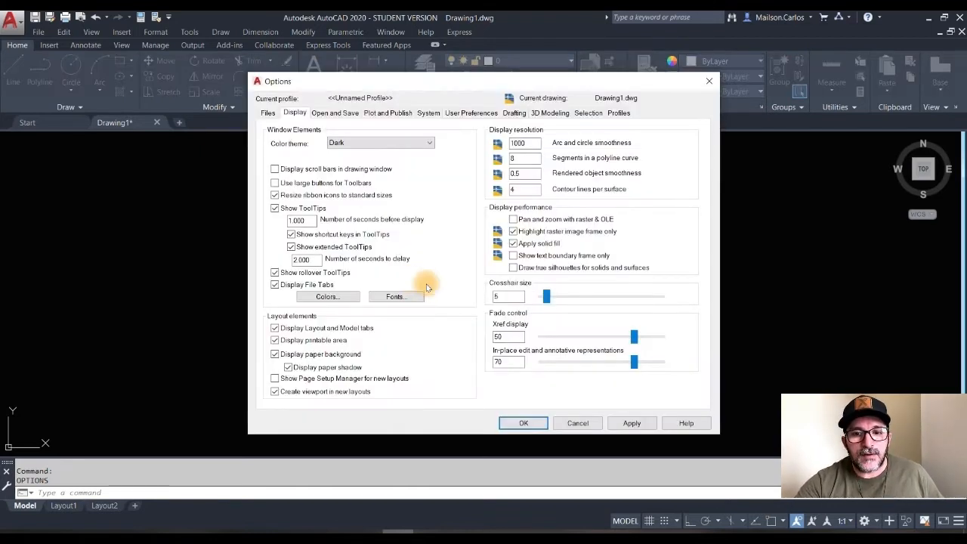
drag(546, 296, 682, 304)
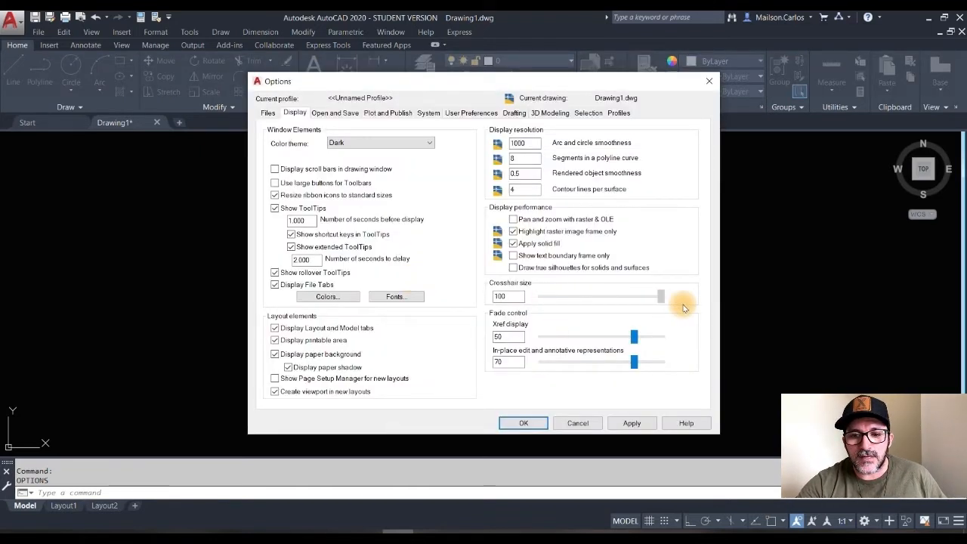
click(524, 423)
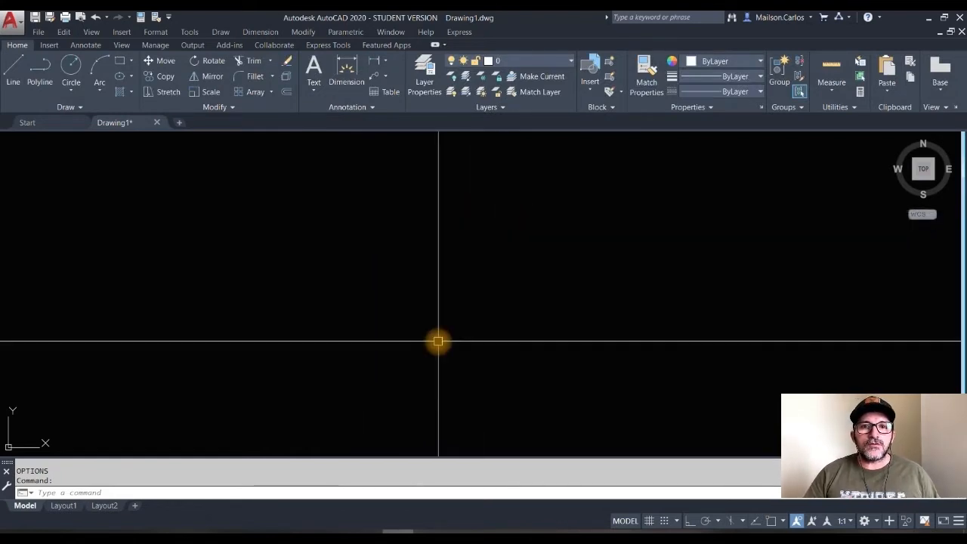
Step: Set the crosshair size to 50 in the display options
key(Return)
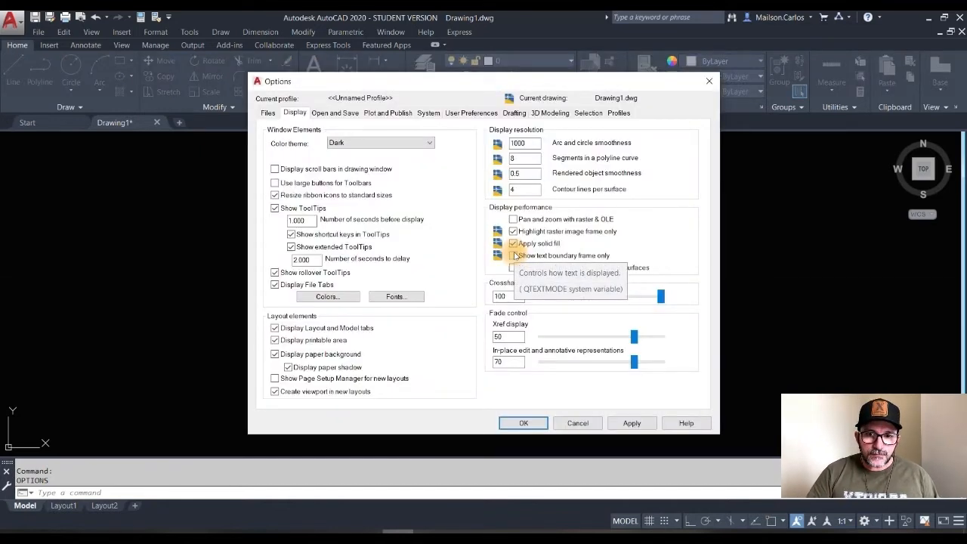
double_click(506, 296)
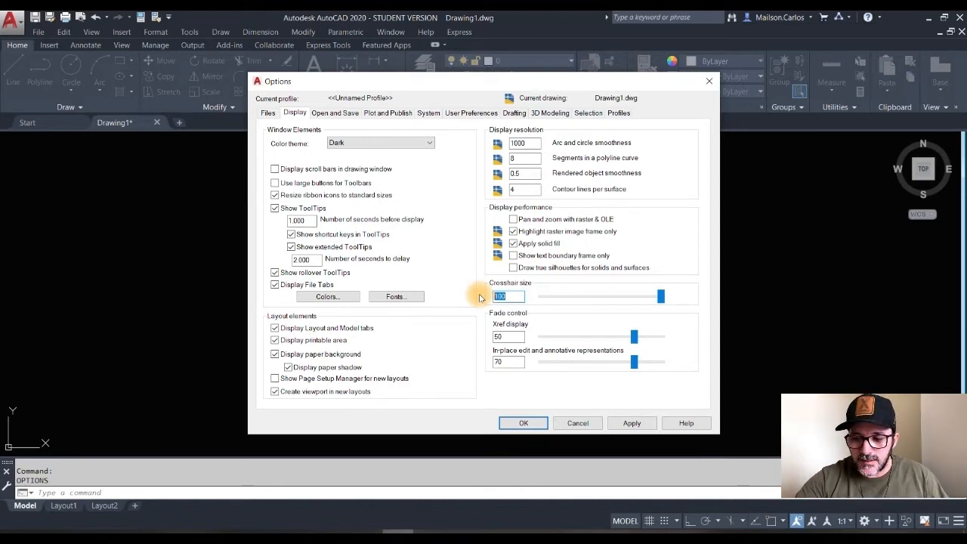
text(50)
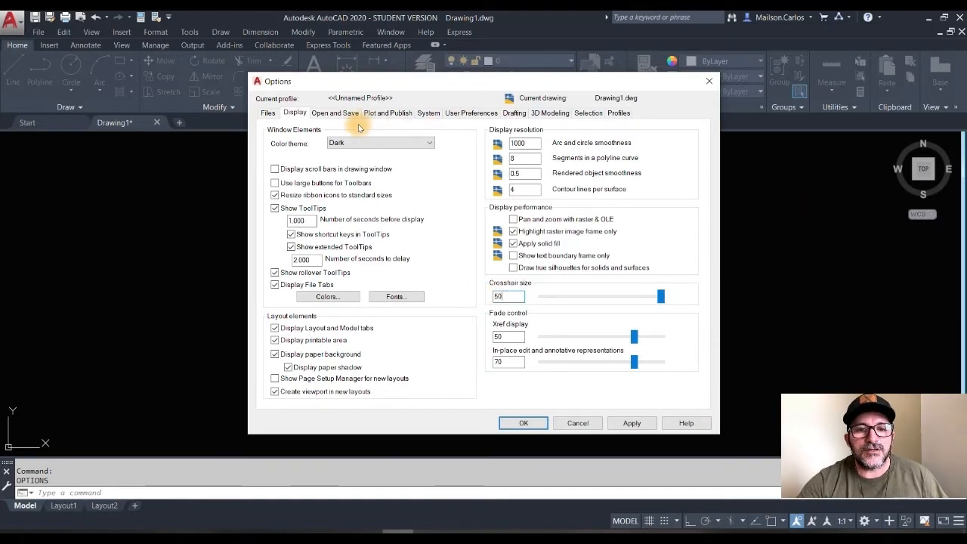
Step: Choose AutoCAD 2013/LT2013 Drawing (*.dwg) as the default save format and go to the automatic save interval
click(331, 115)
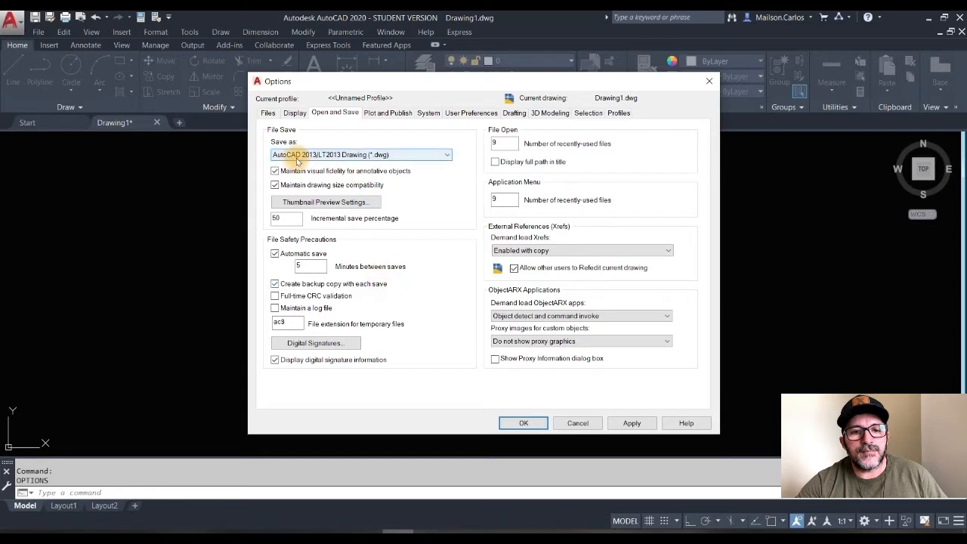
click(420, 156)
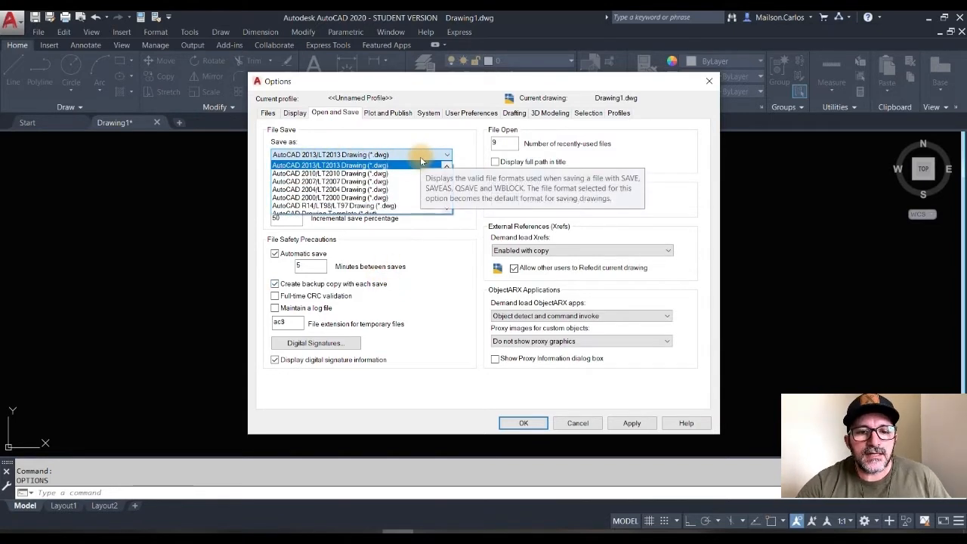
click(447, 167)
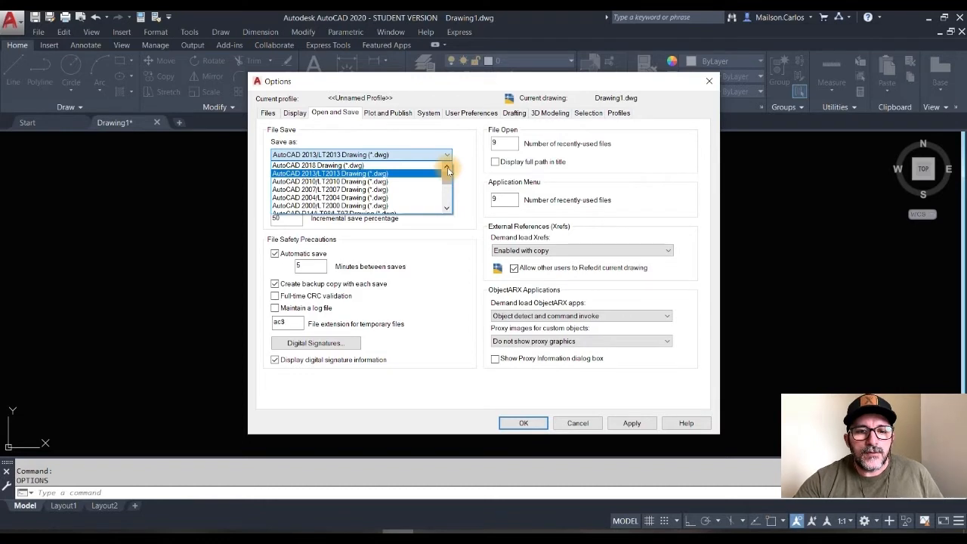
click(329, 179)
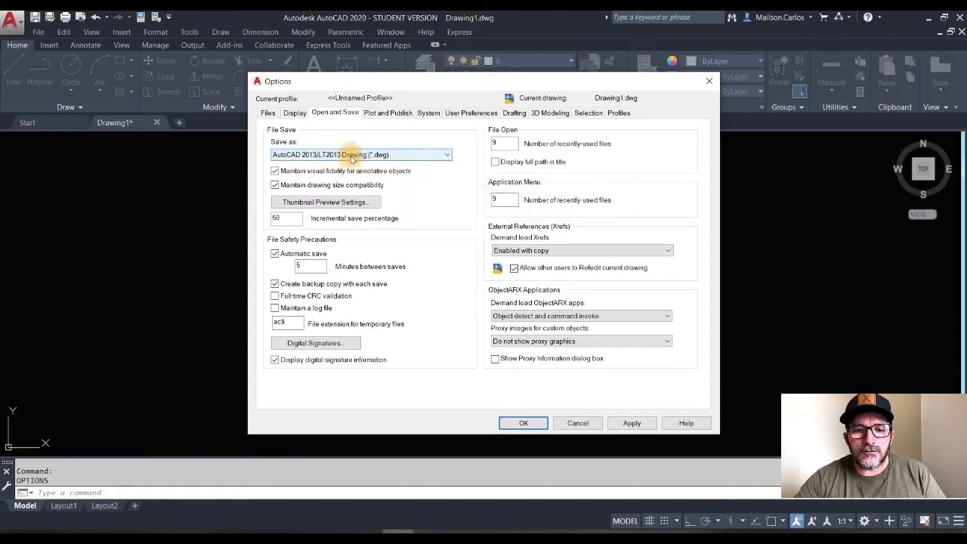
click(310, 268)
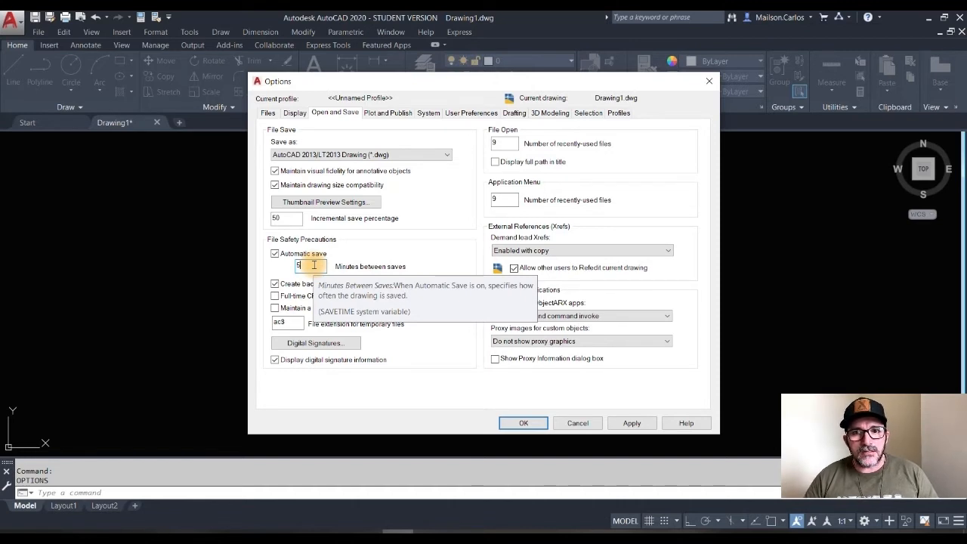
Step: Review the default output devices available for plotting new drawings
click(387, 114)
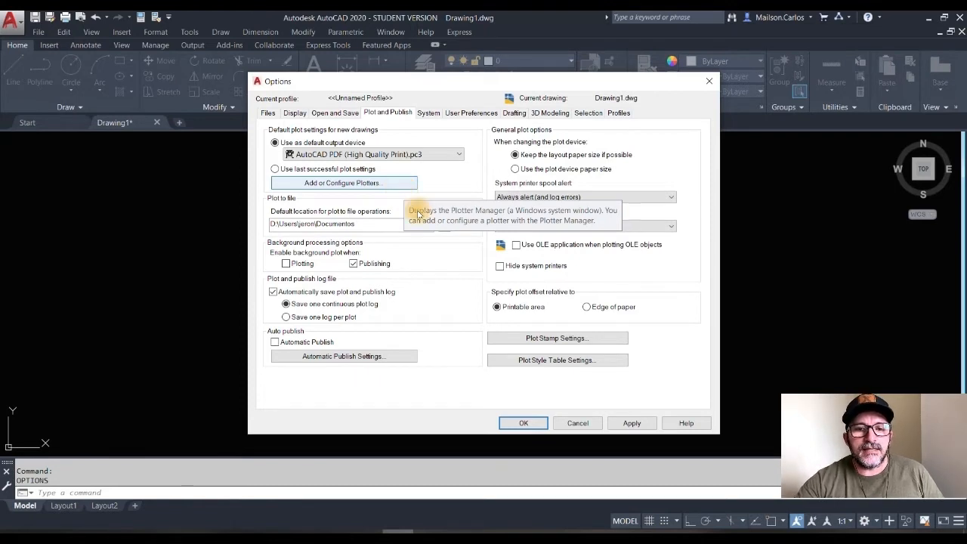
click(436, 156)
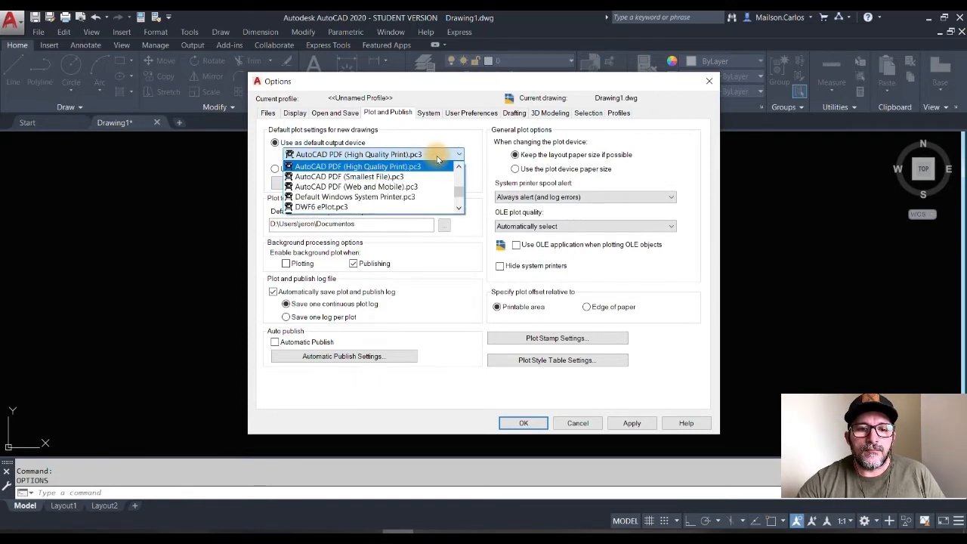
click(436, 156)
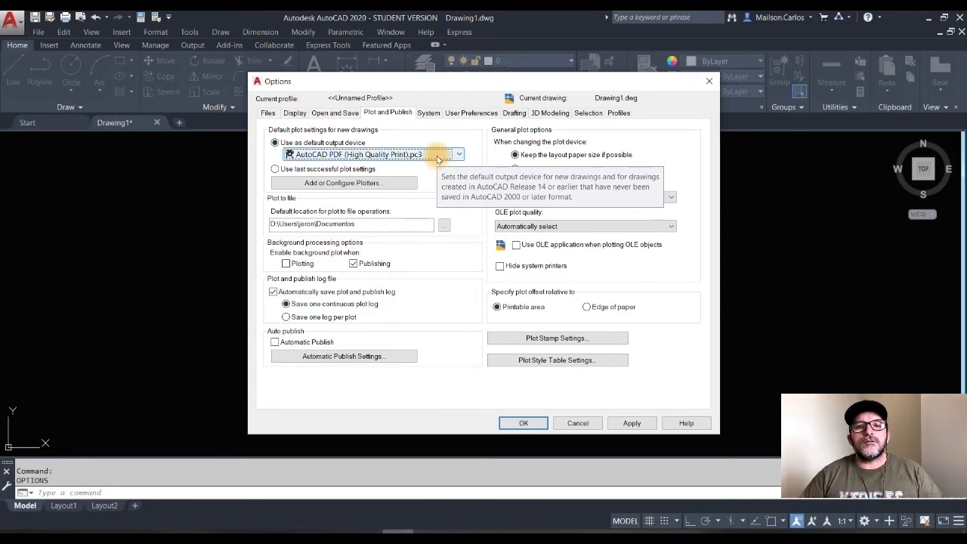
Step: Turn off hardware acceleration in the system's graphics performance settings
click(428, 113)
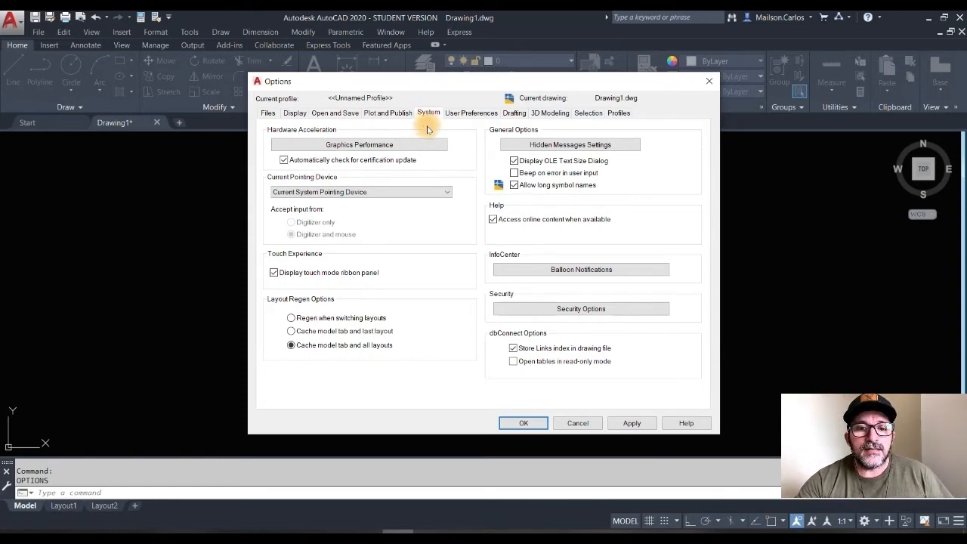
click(354, 148)
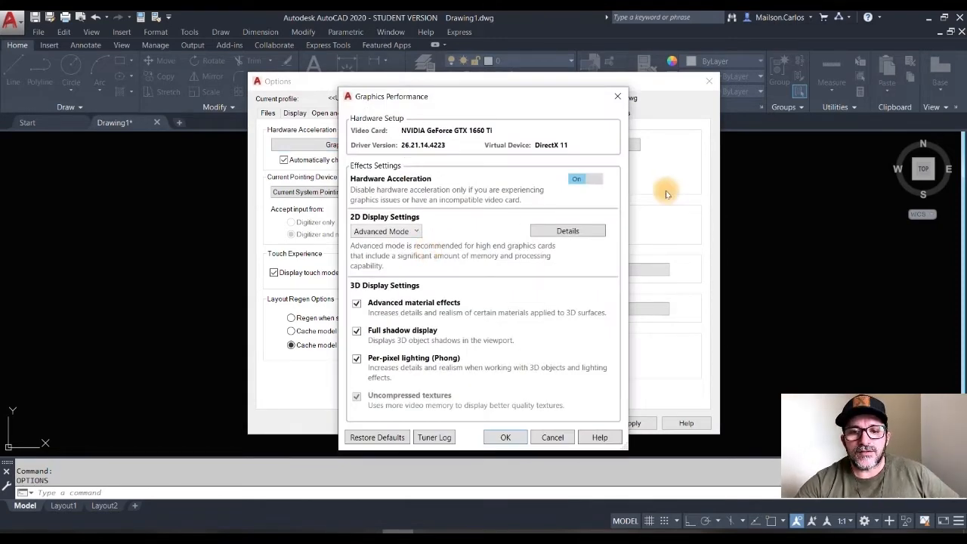
click(584, 181)
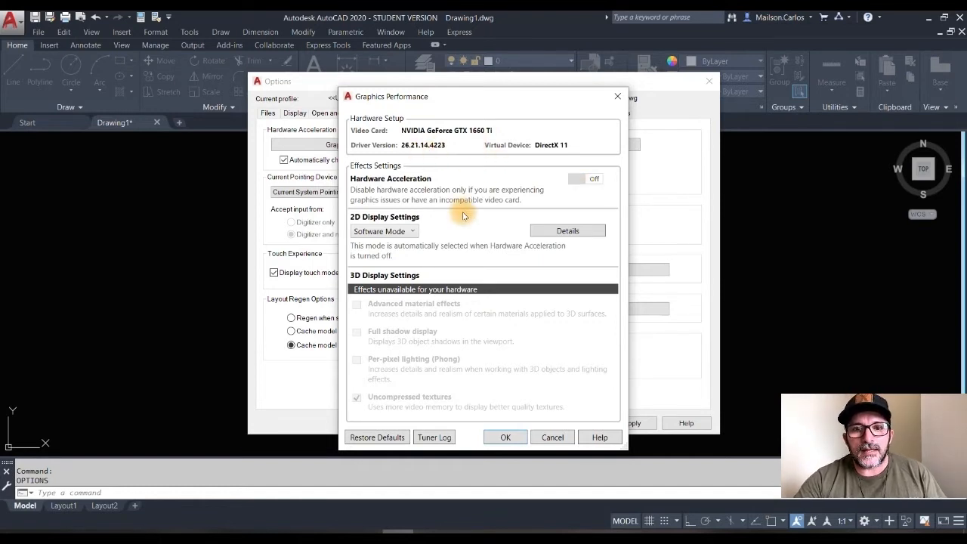
key(Return)
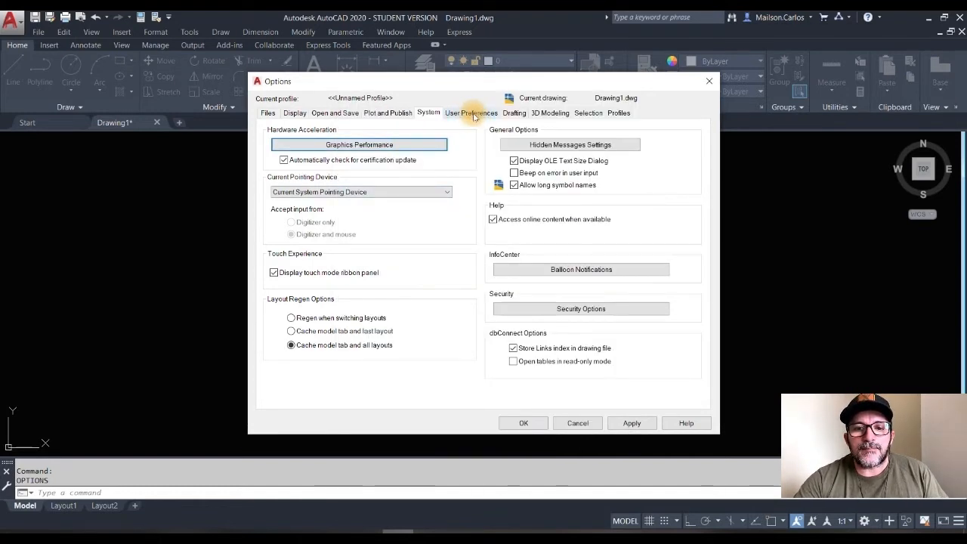
Step: Customize right-click behavior to Repeat Last Command in default and edit modes, and ENTER in command mode
click(466, 114)
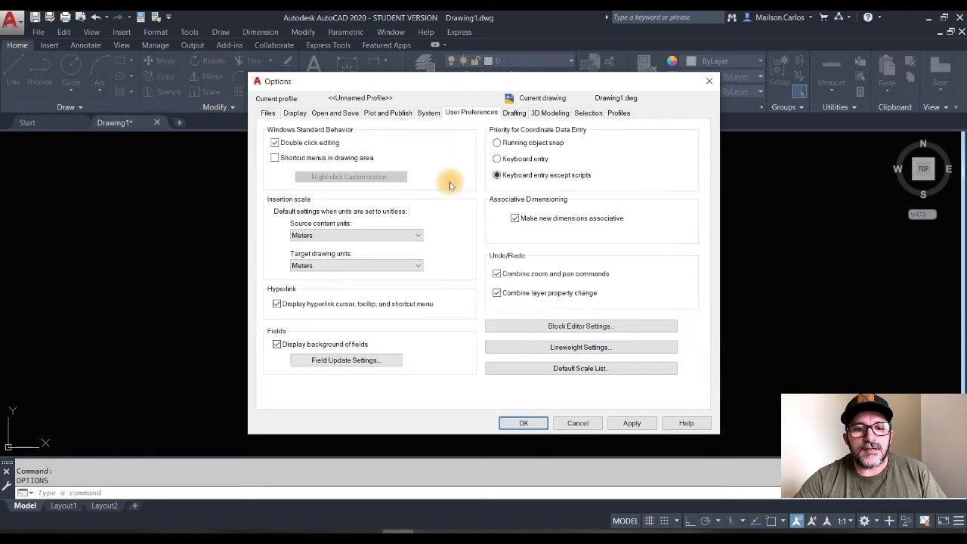
click(275, 158)
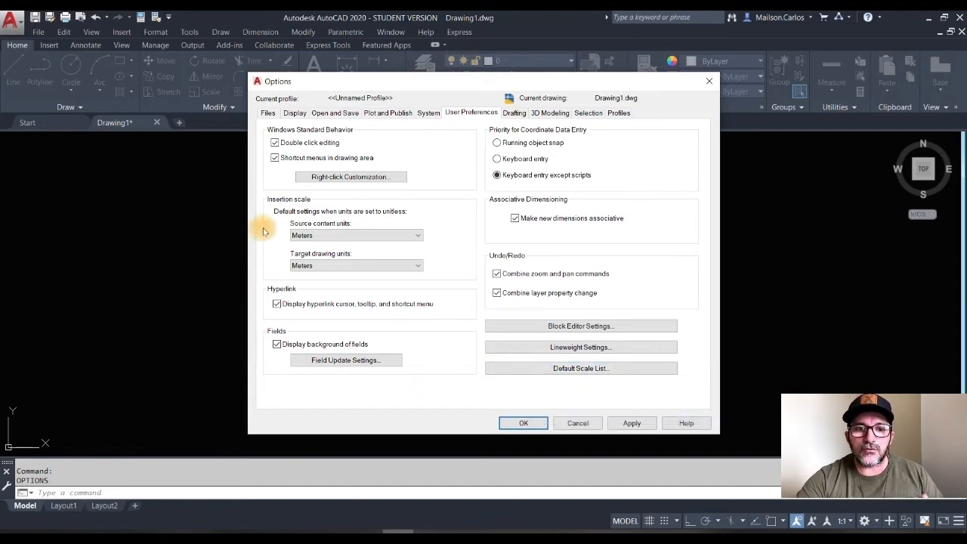
click(338, 178)
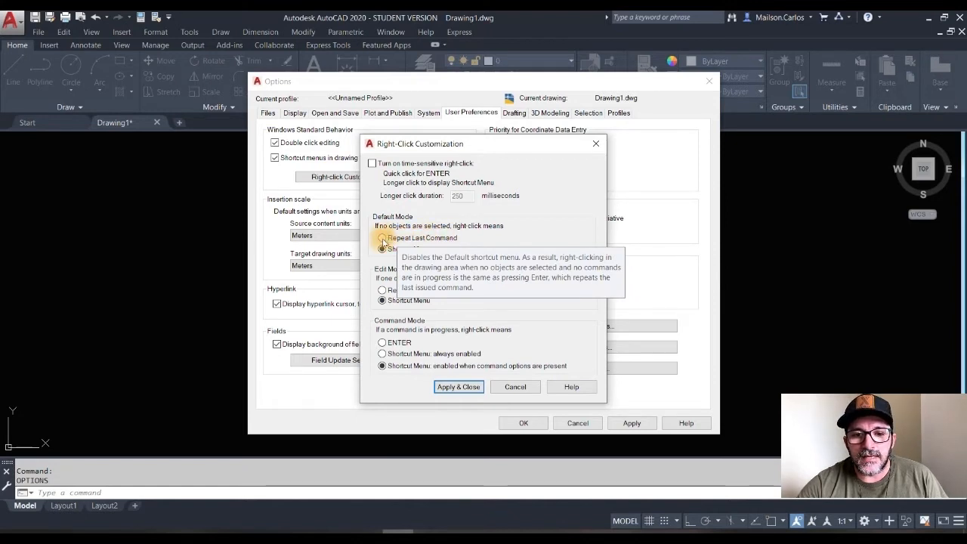
click(382, 237)
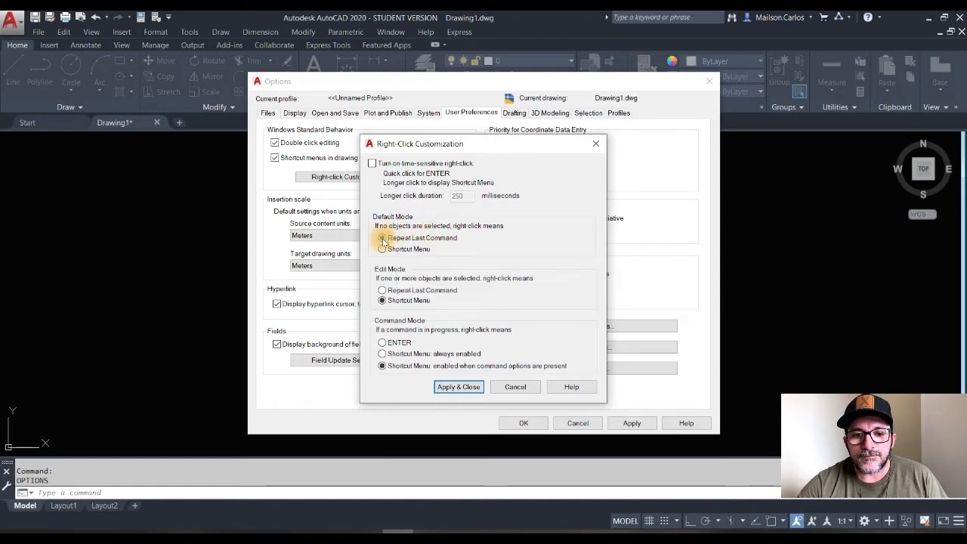
click(382, 291)
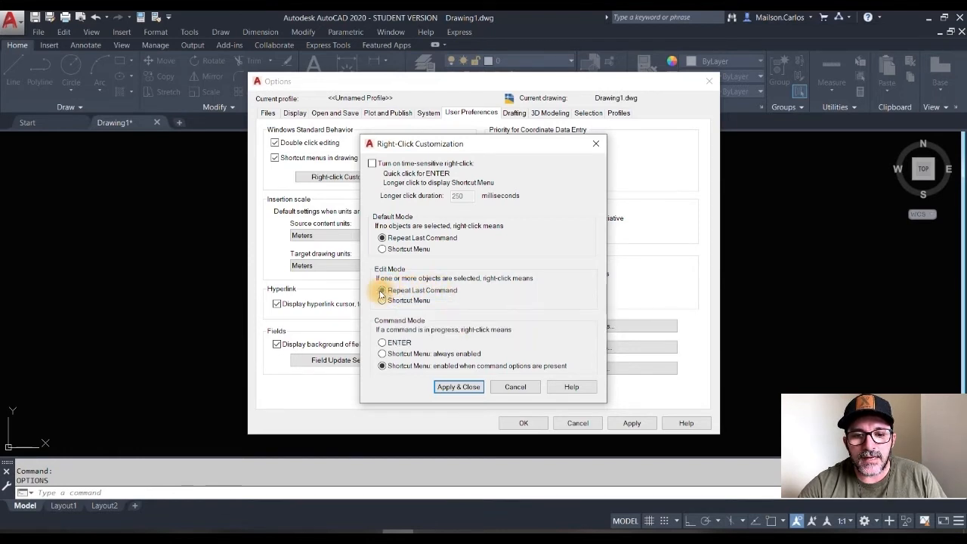
click(383, 343)
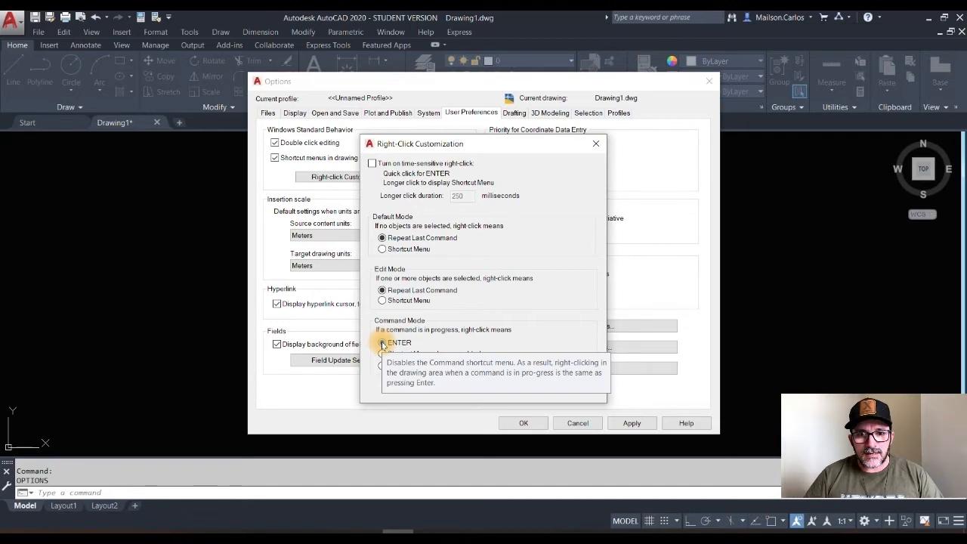
click(459, 387)
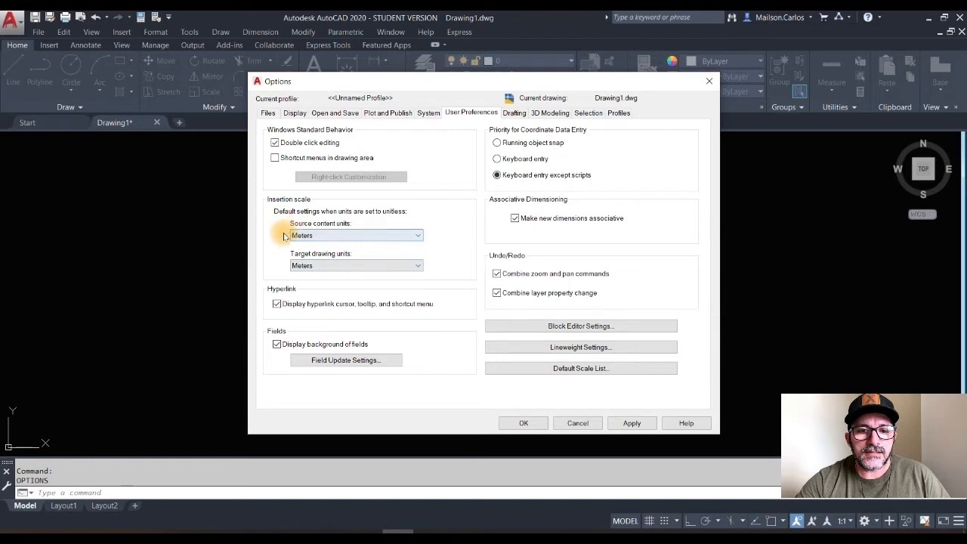
Step: Set the insertion scale's source content units to Meters, then apply the options and close them
click(330, 235)
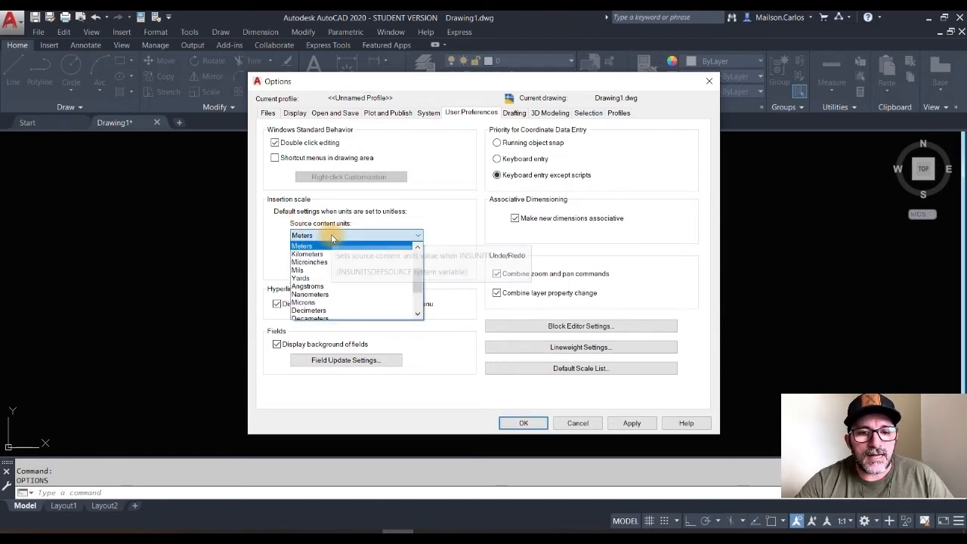
scroll(317, 272, up, 3)
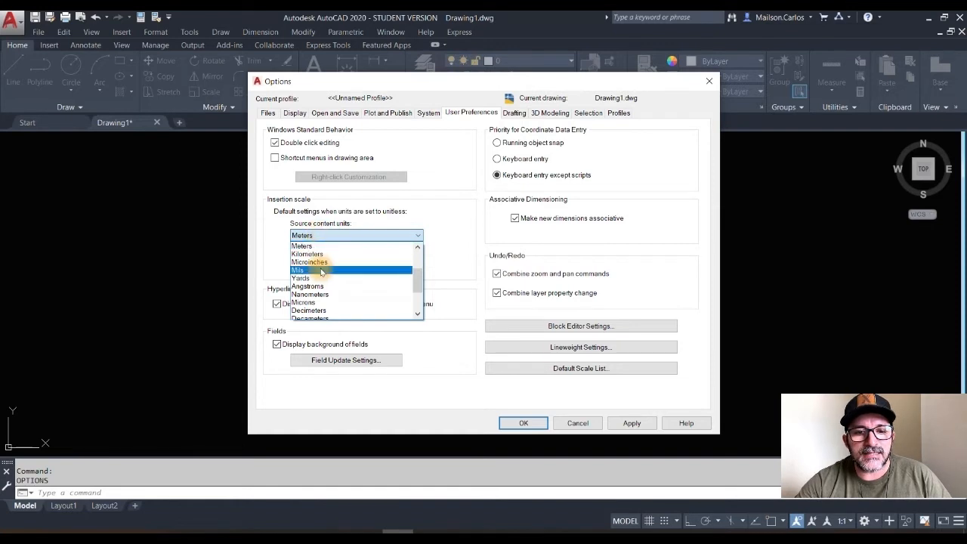
click(302, 245)
click(330, 236)
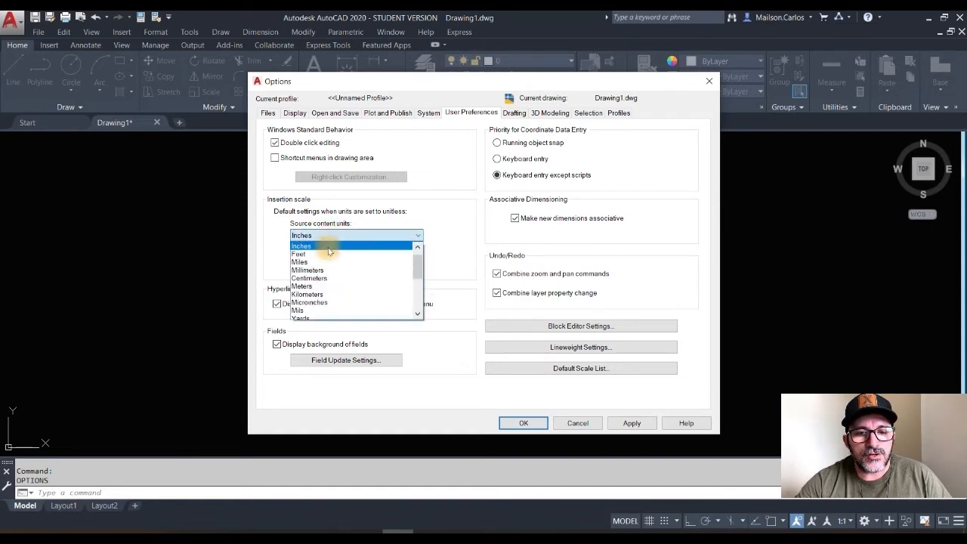
scroll(321, 284, down, 1)
scroll(320, 285, down, 1)
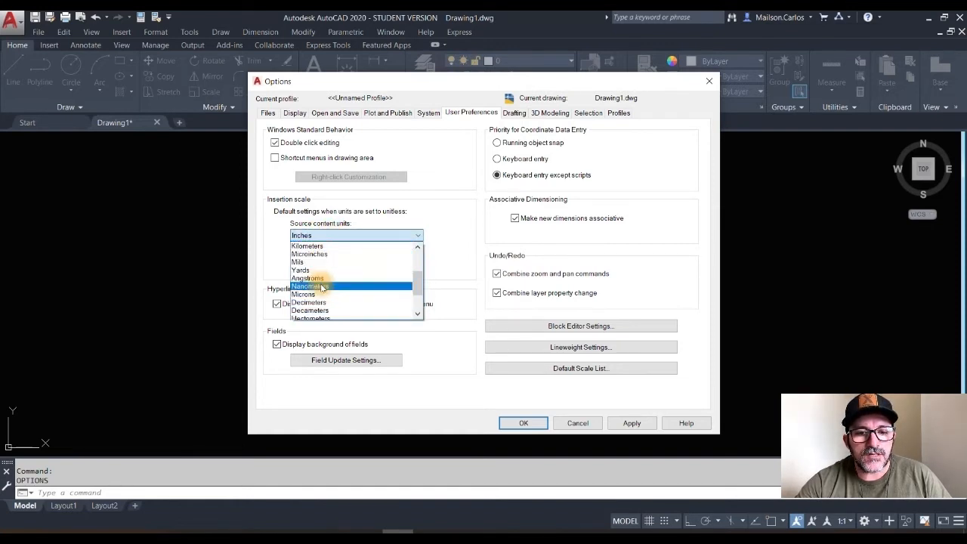
scroll(313, 287, up, 1)
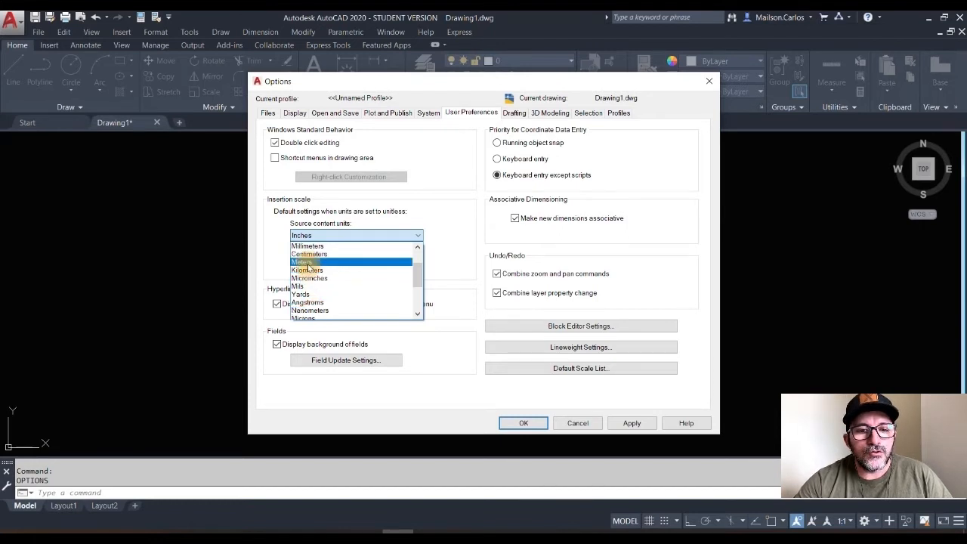
click(306, 261)
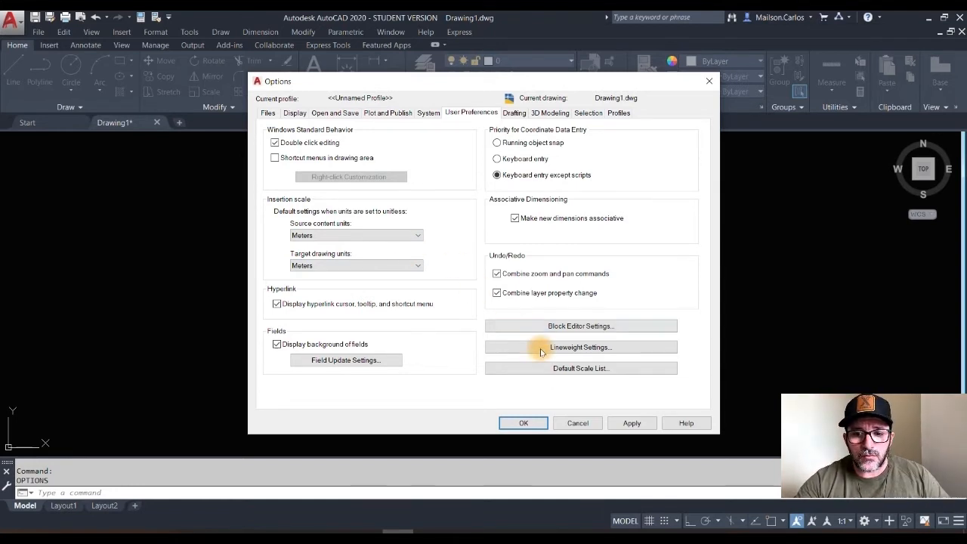
click(633, 423)
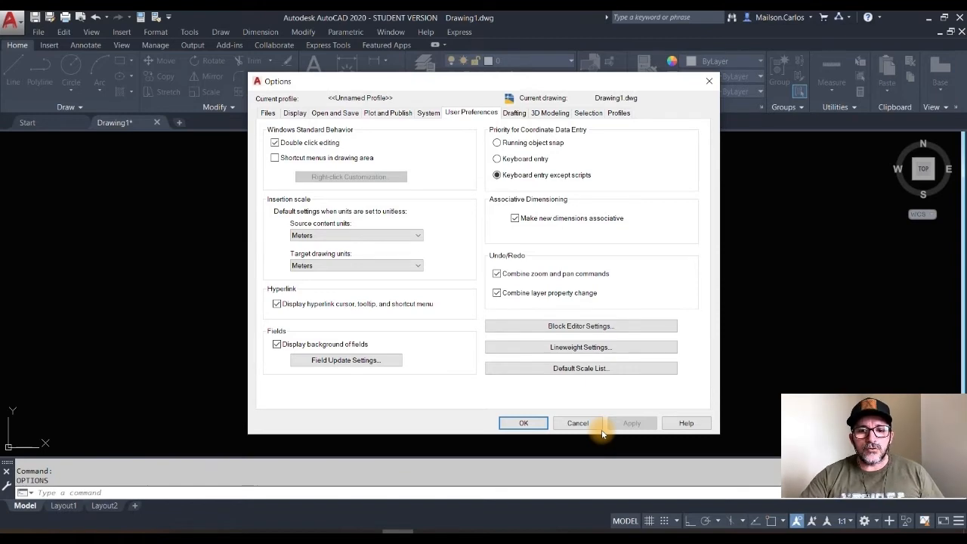
click(521, 425)
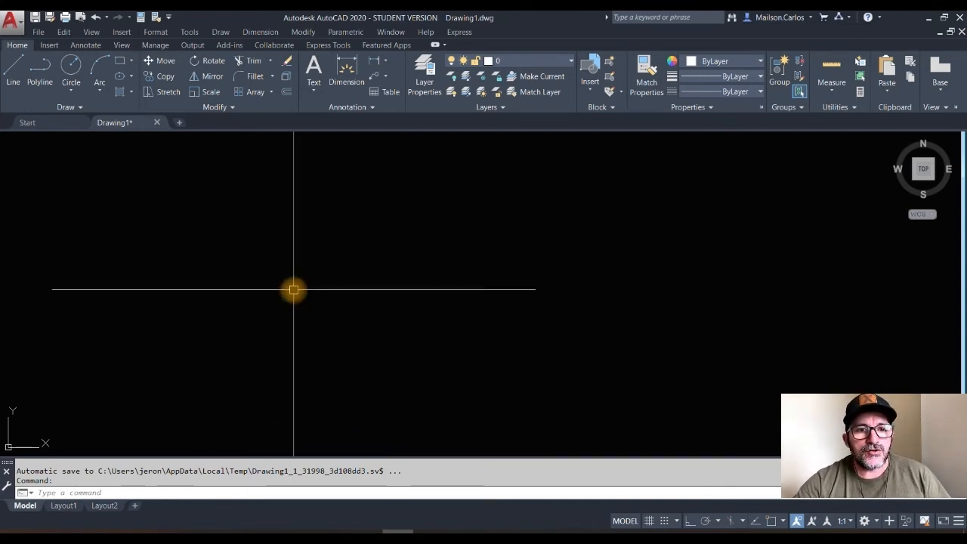
Step: Configure the drawing units with a length precision of 0.00 and Meters as the insertion scale
click(157, 34)
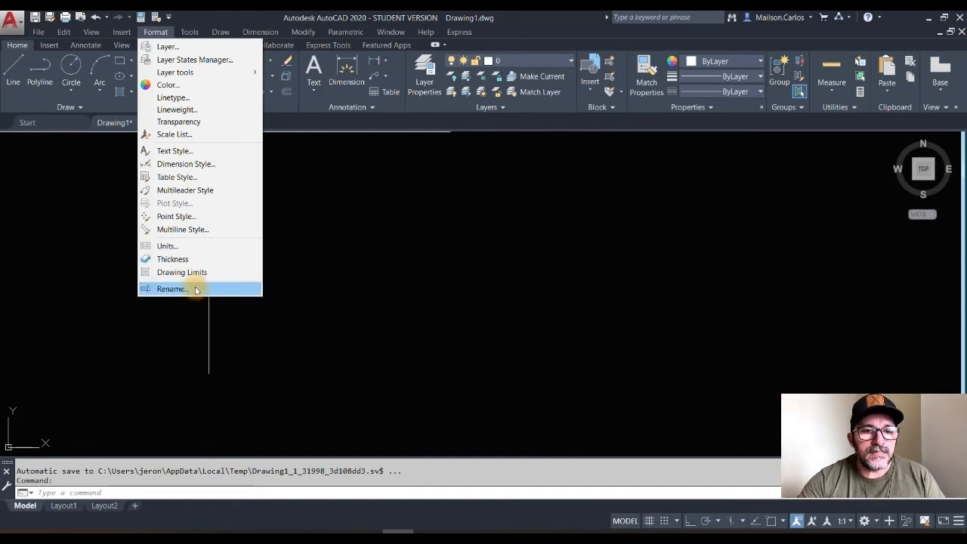
click(167, 246)
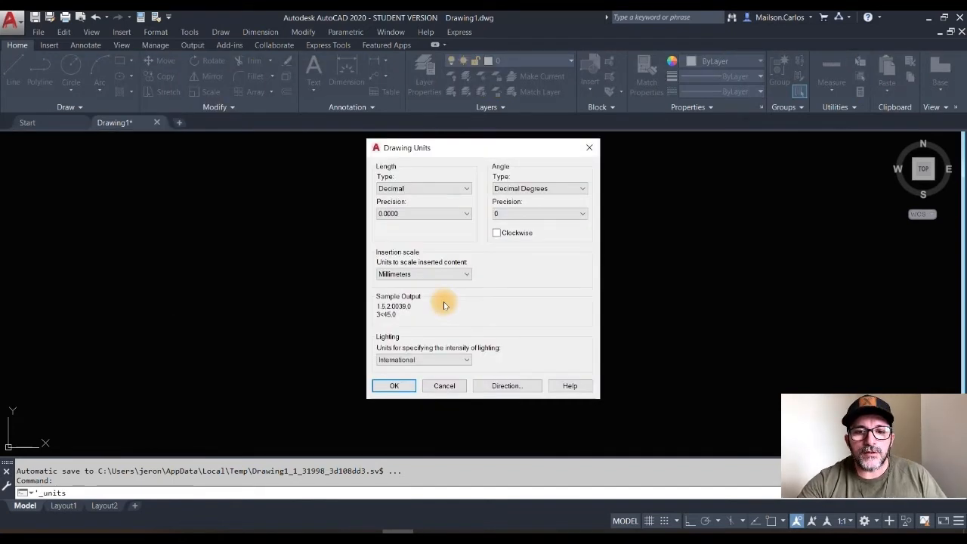
click(409, 213)
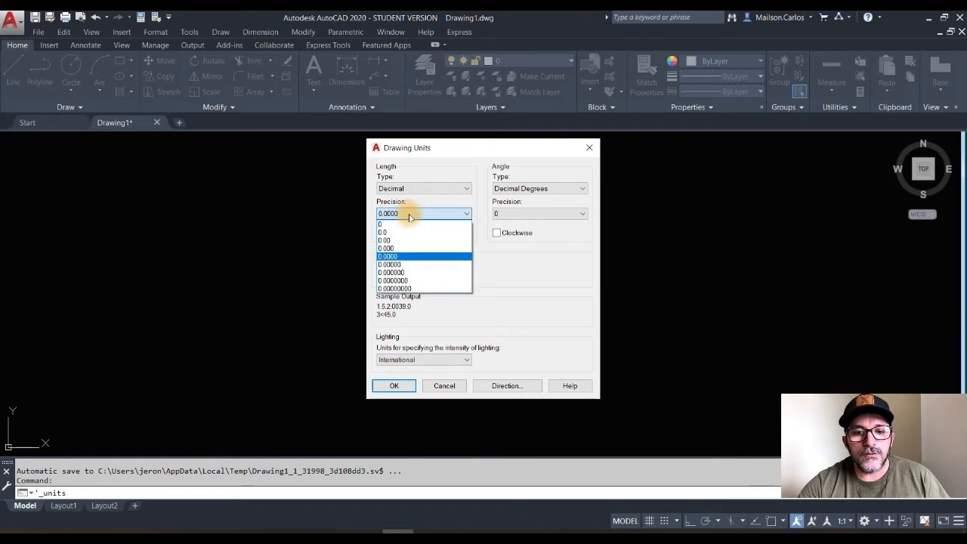
click(400, 241)
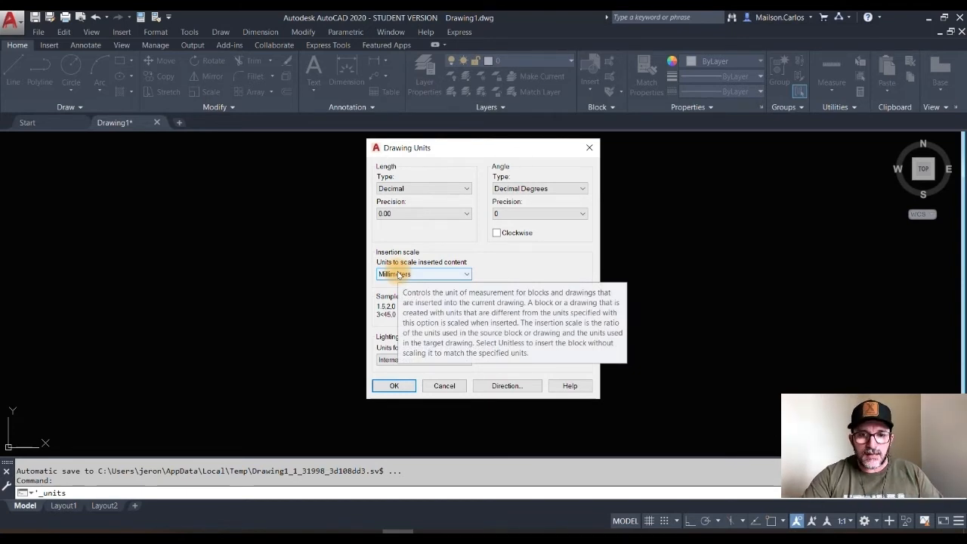
click(398, 274)
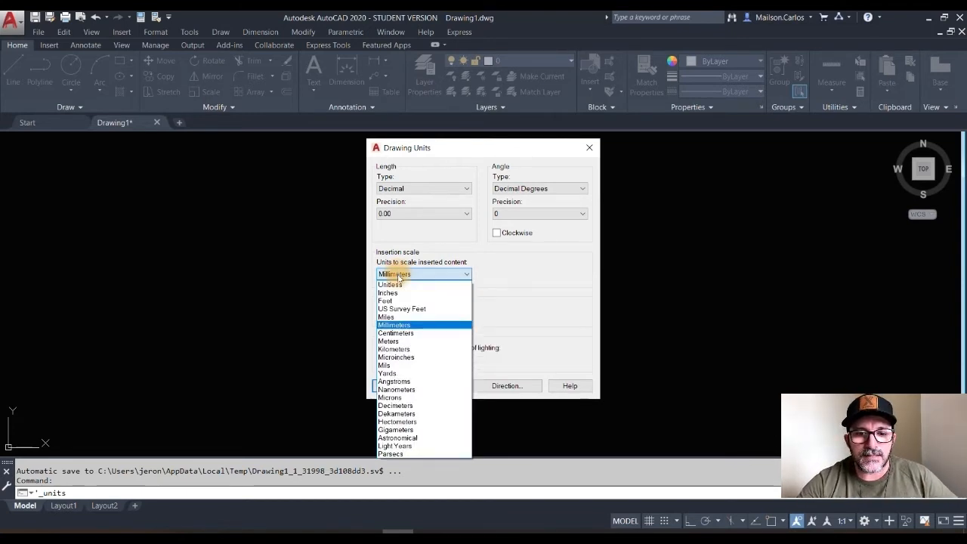
click(389, 342)
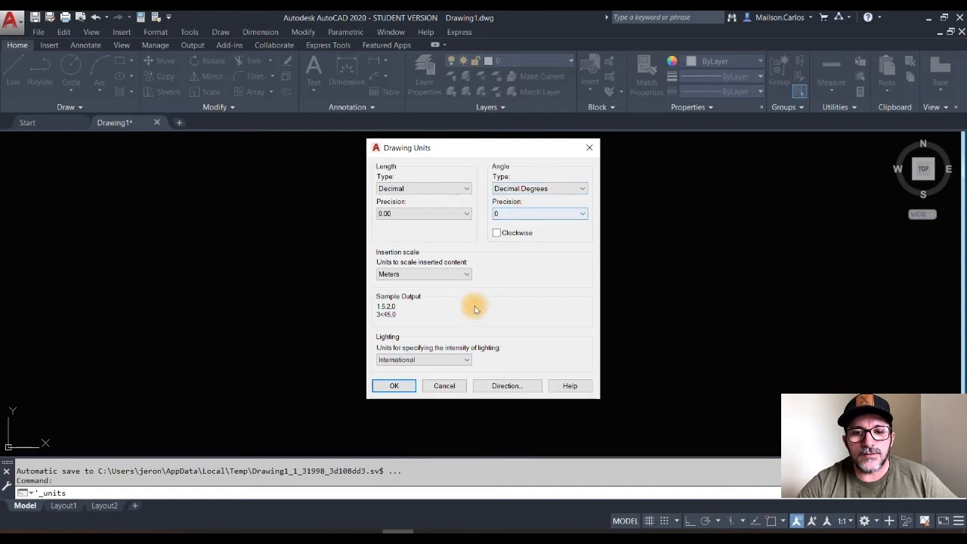
click(395, 386)
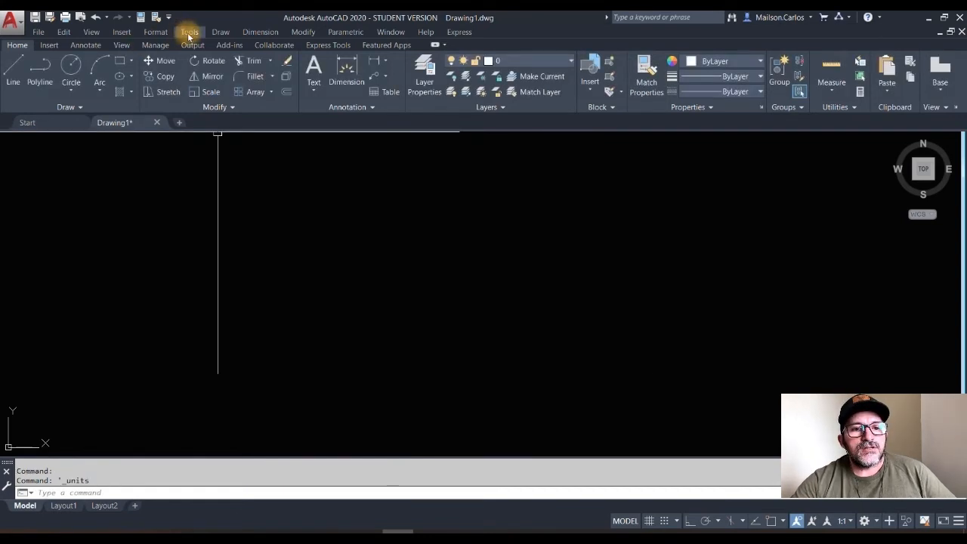
Step: Set the point style to the plain X symbol
click(155, 32)
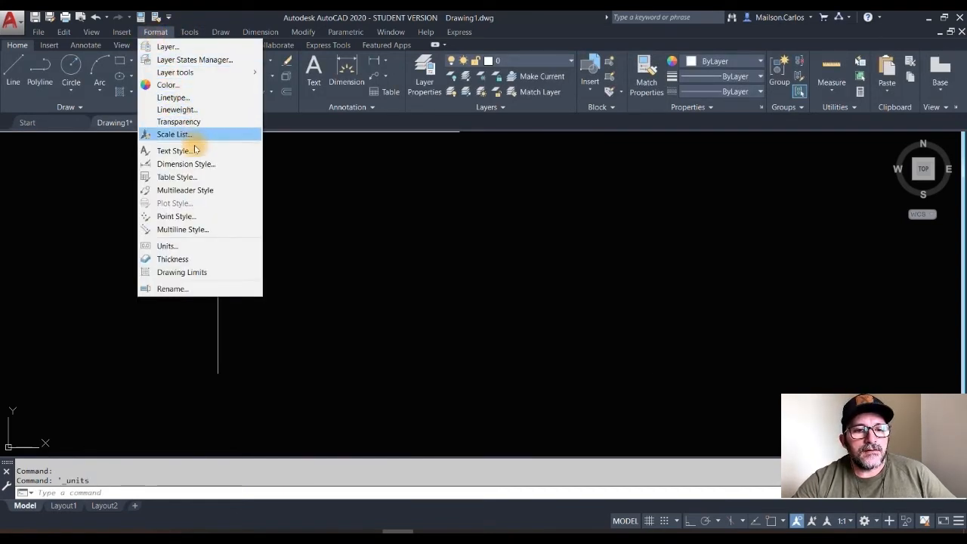
click(178, 219)
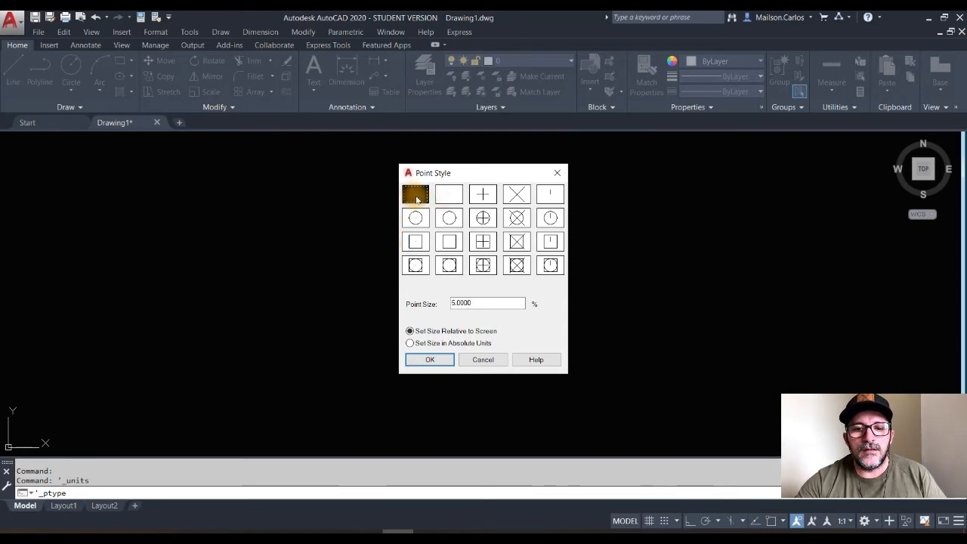
click(449, 195)
click(516, 196)
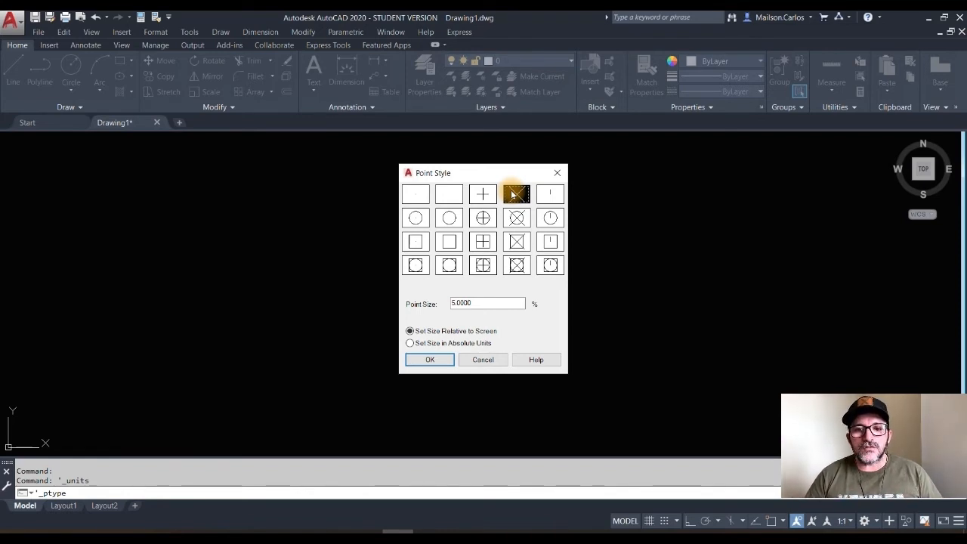
click(430, 360)
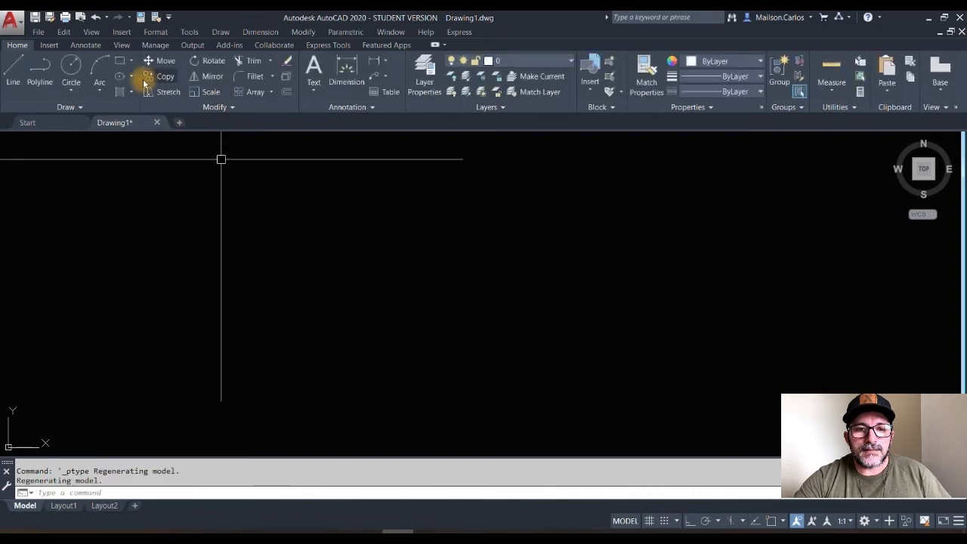
click(155, 32)
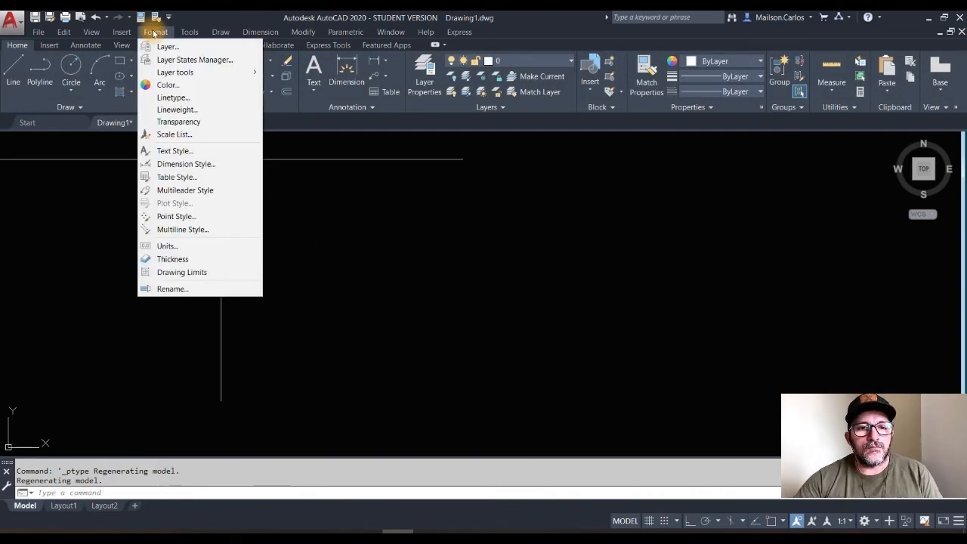
mouse_move(160, 74)
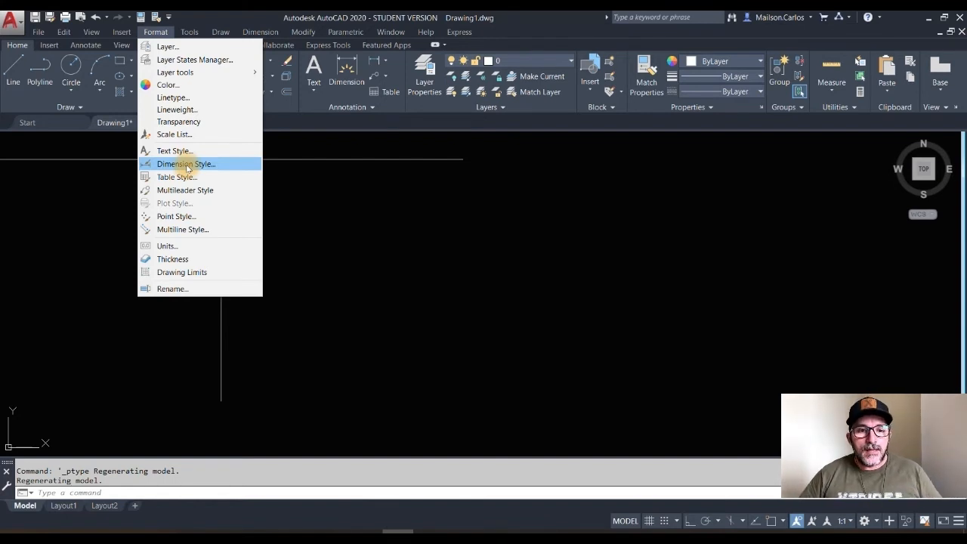
click(155, 31)
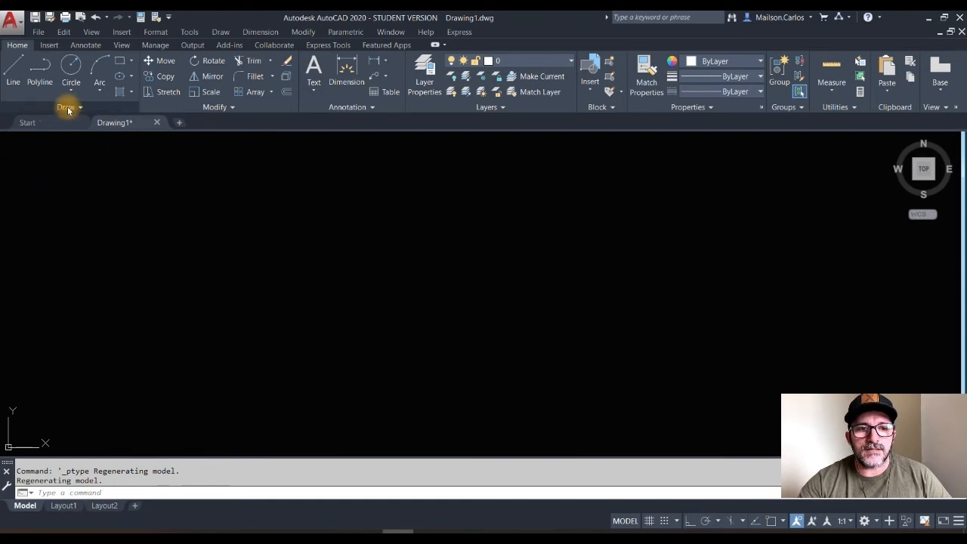
click(221, 32)
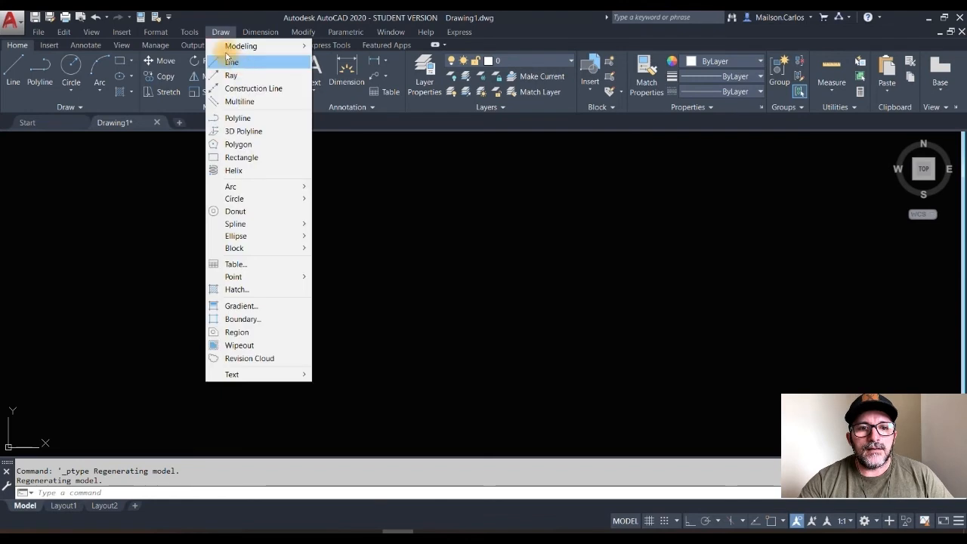
click(218, 34)
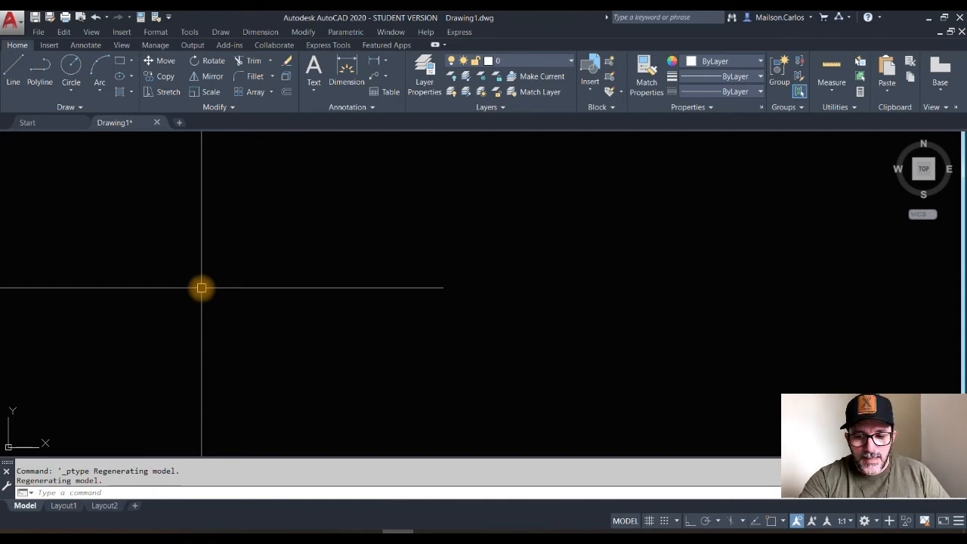
Step: Draw three connected line segments forming an open trapezoid without its base, using the Line command
text(L)
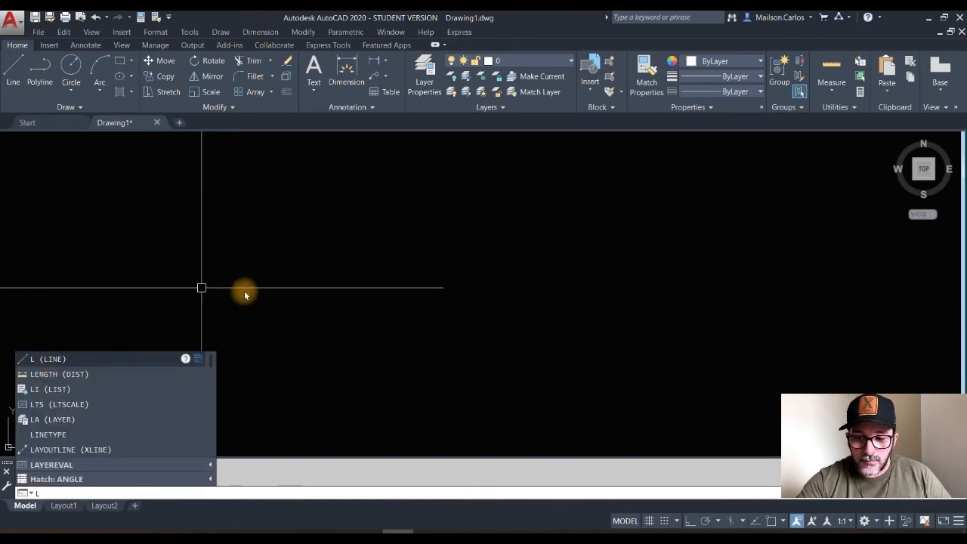
key(Return)
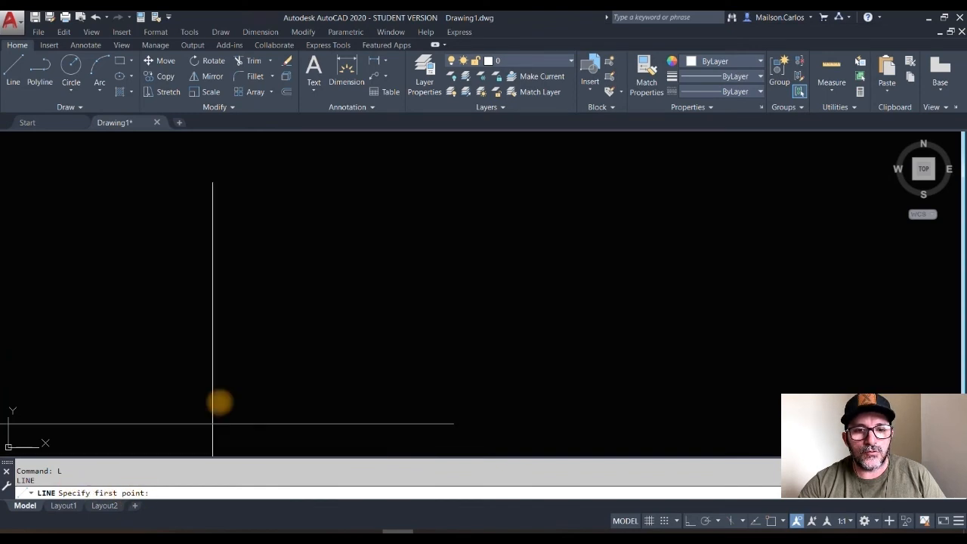
click(242, 336)
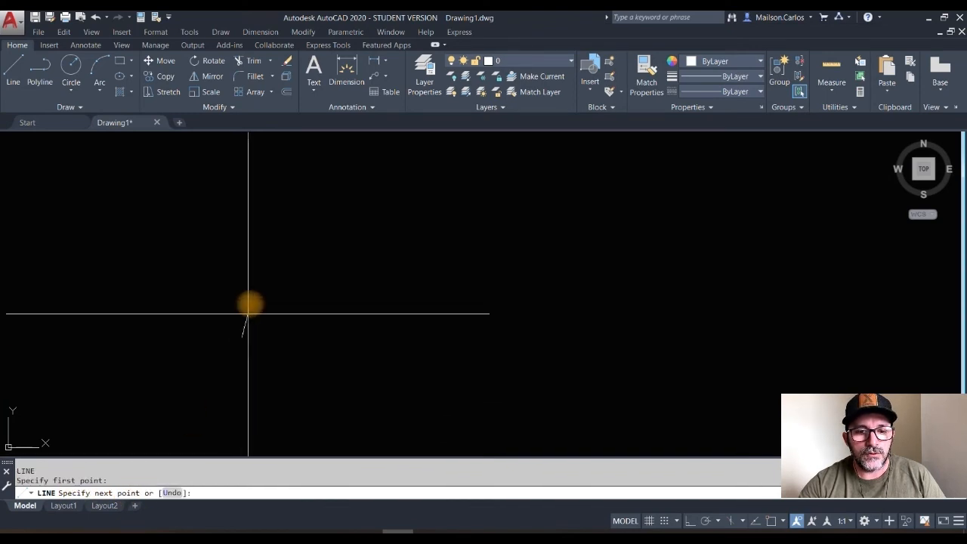
click(300, 226)
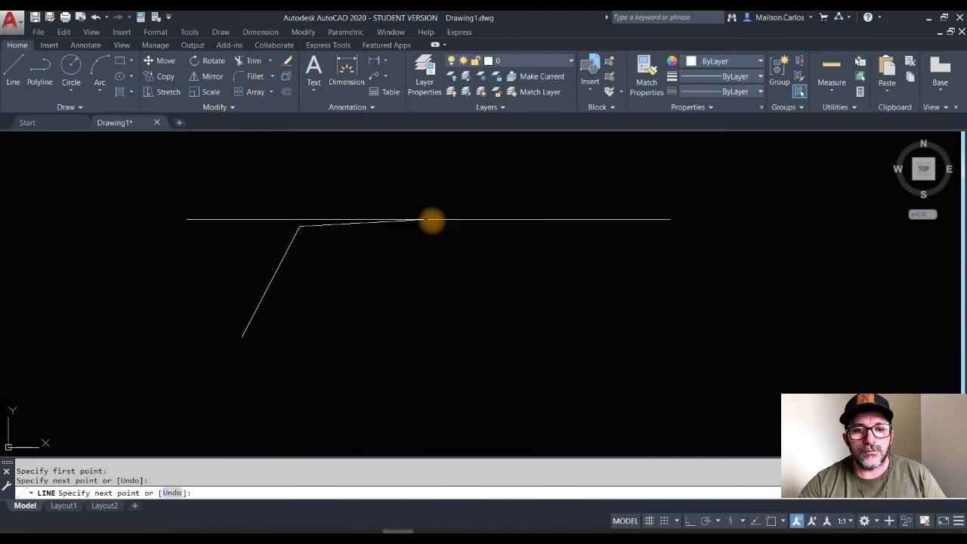
click(456, 223)
click(500, 323)
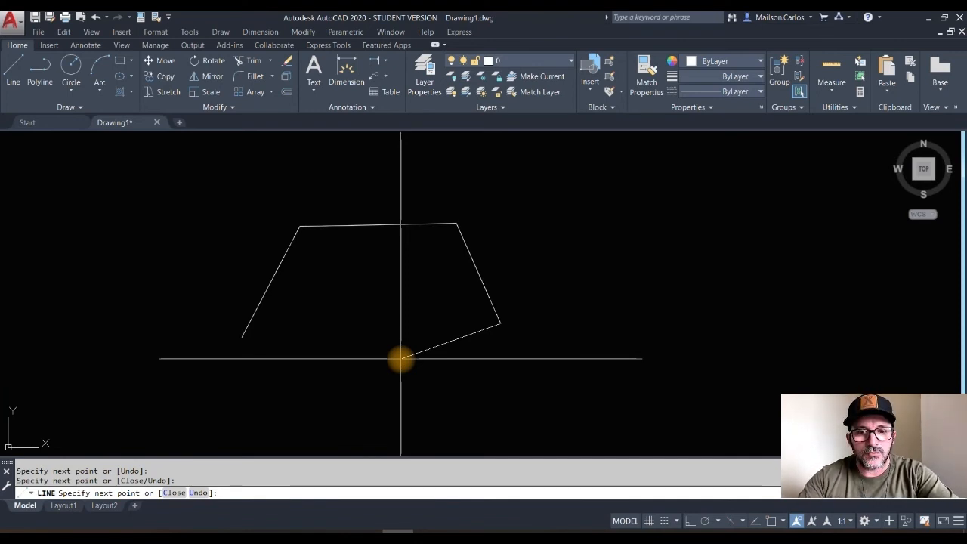
key(Return)
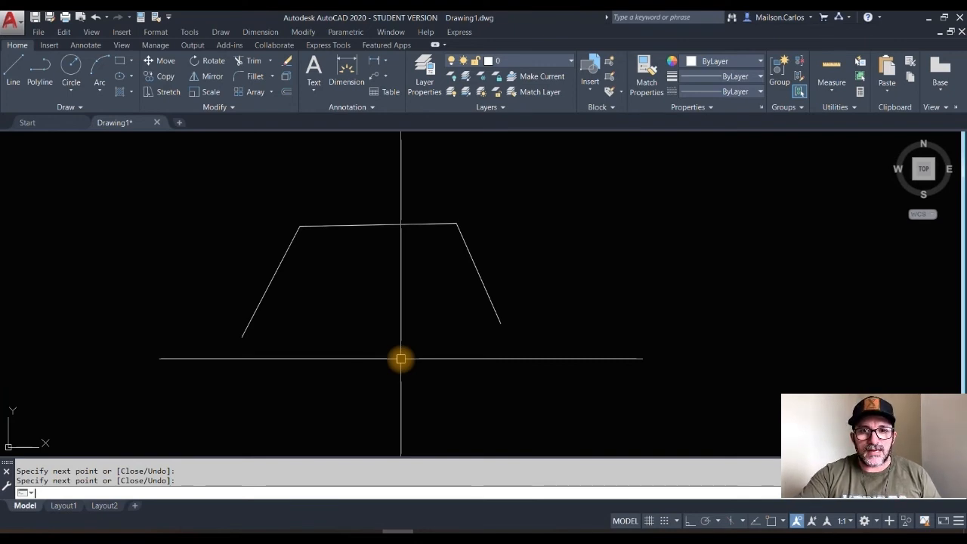
key(Return)
key(Return)
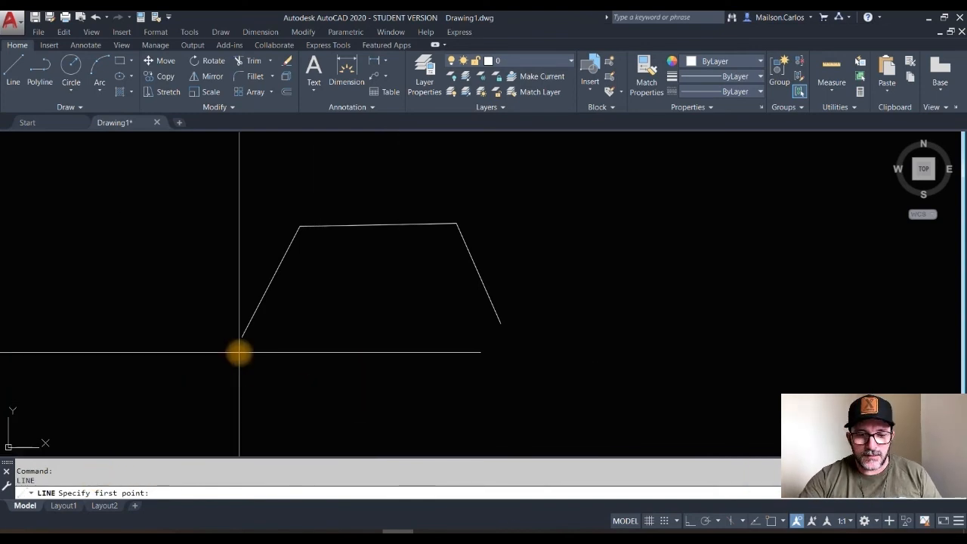
key(Escape)
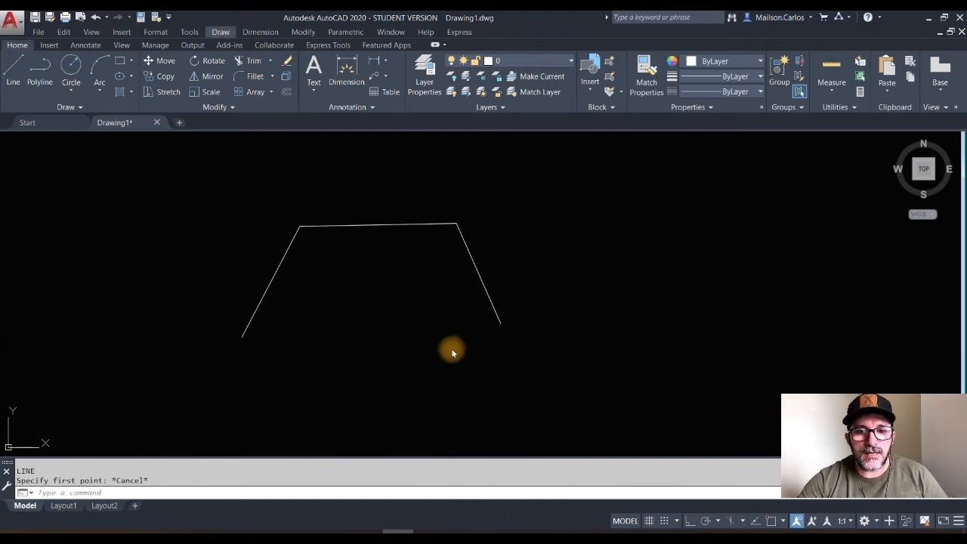
click(409, 330)
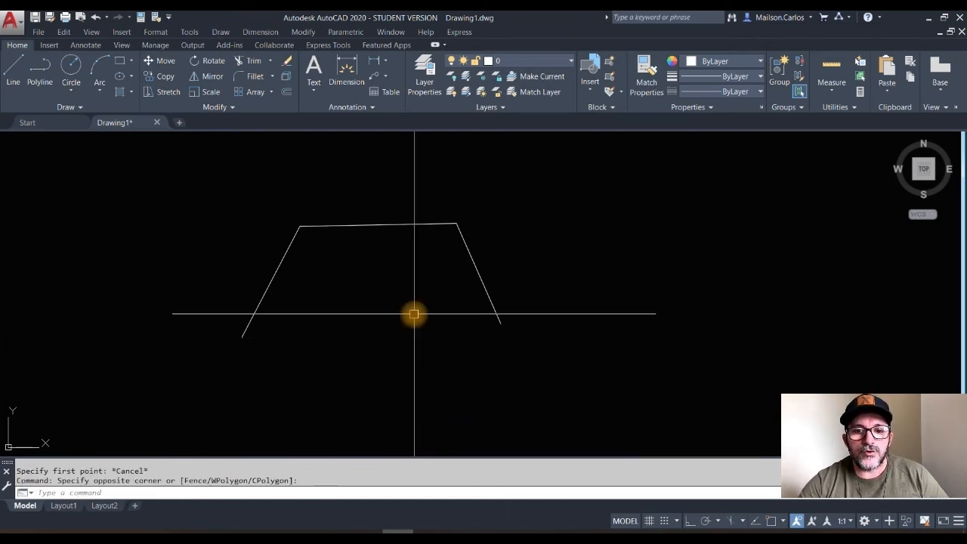
key(Return)
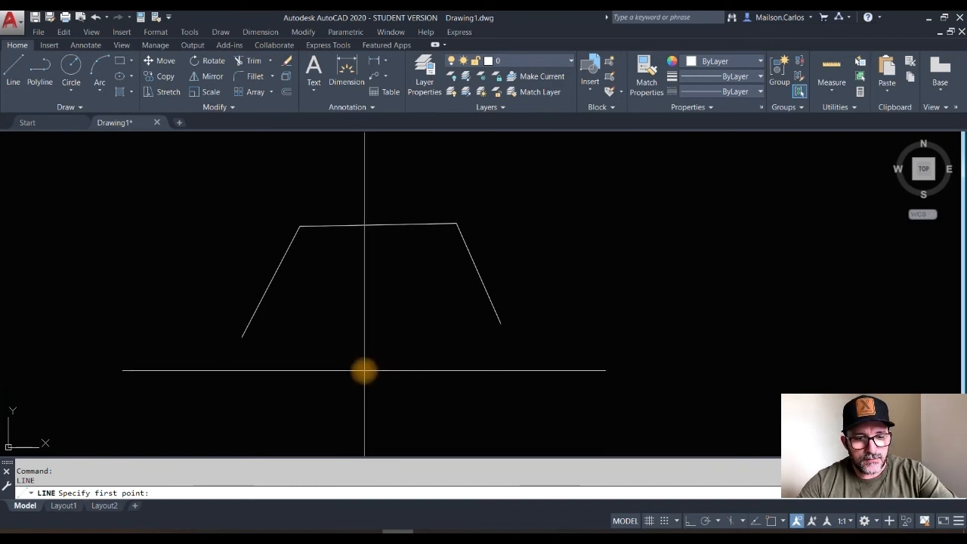
key(Escape)
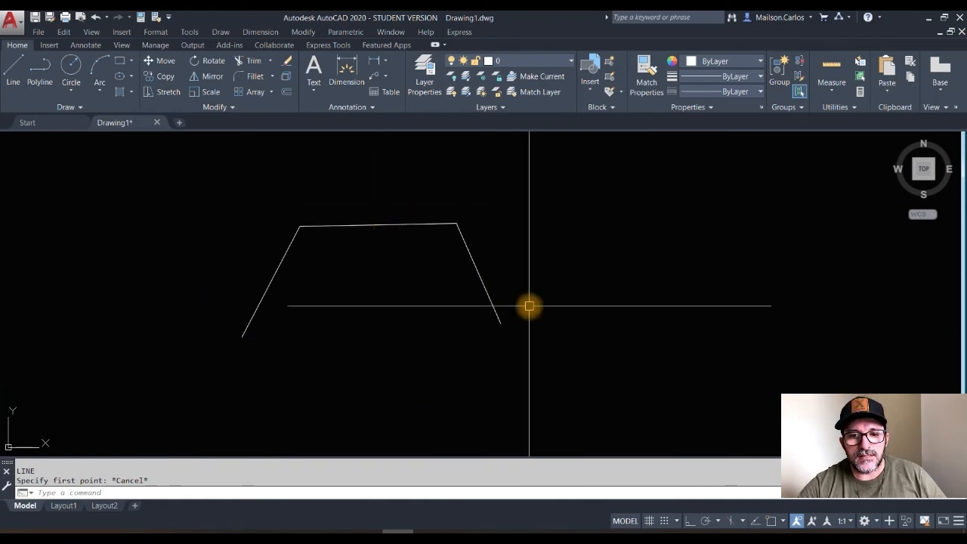
Step: Delete all three segments of the open trapezoid
click(479, 285)
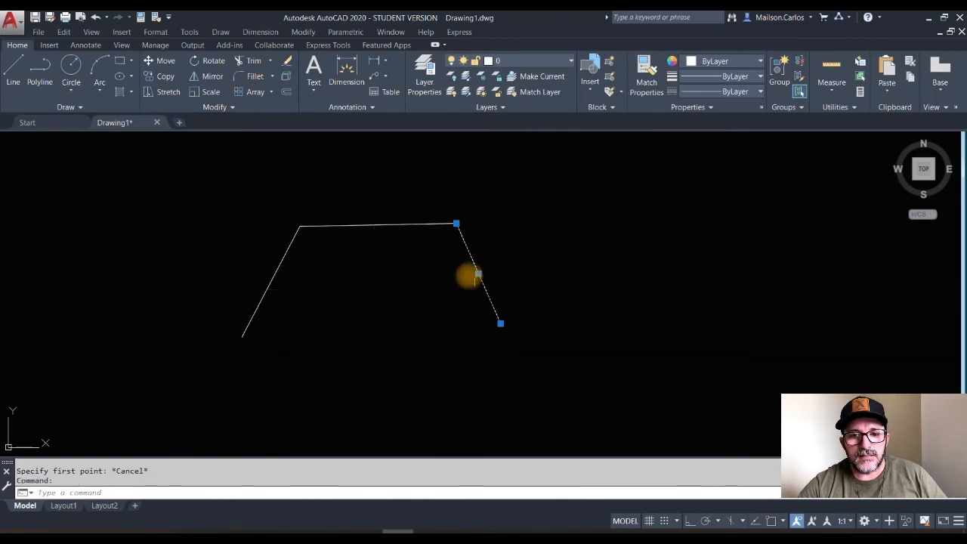
click(362, 224)
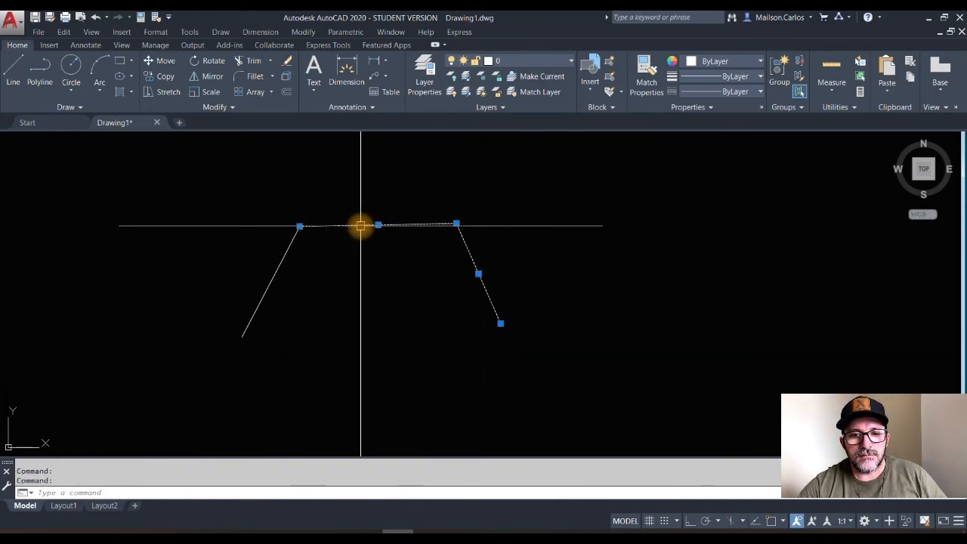
click(277, 269)
key(Delete)
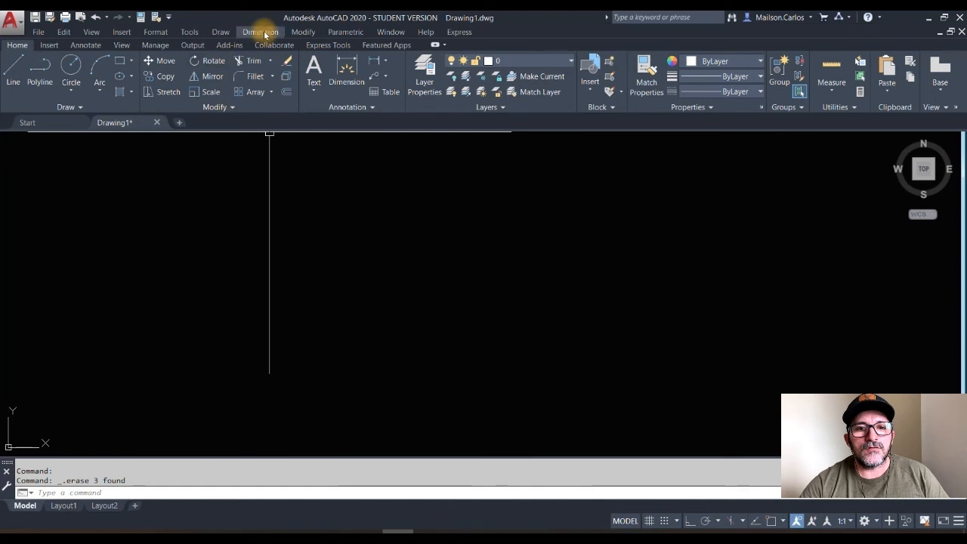
click(303, 32)
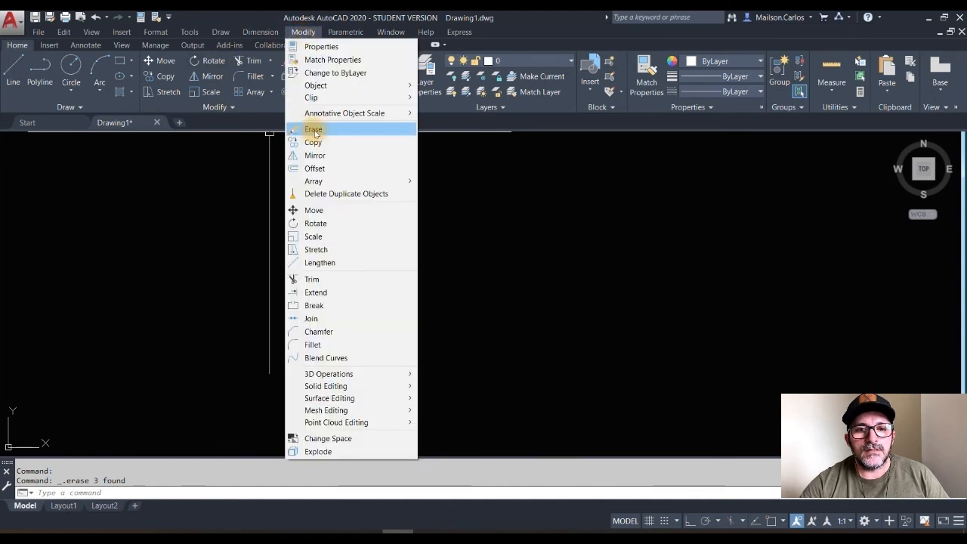
click(309, 32)
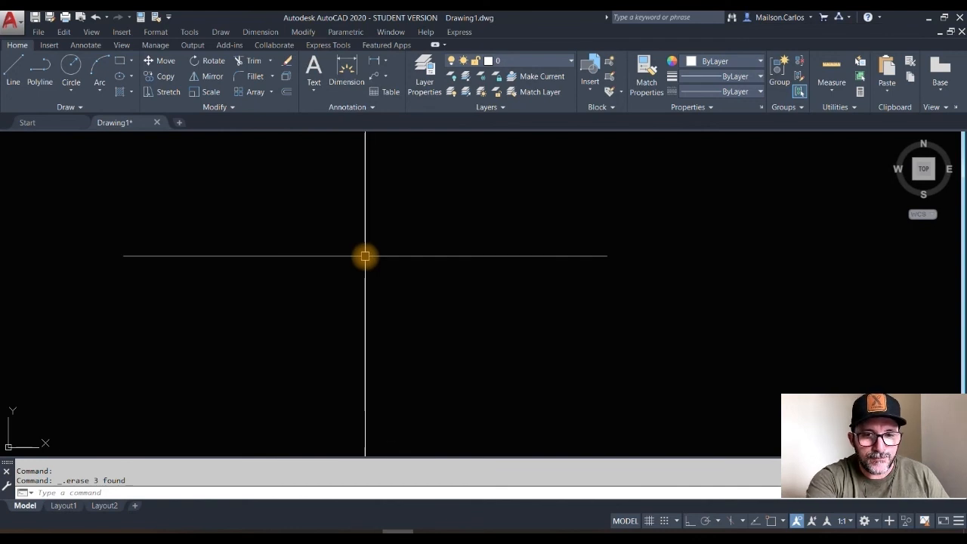
text(E)
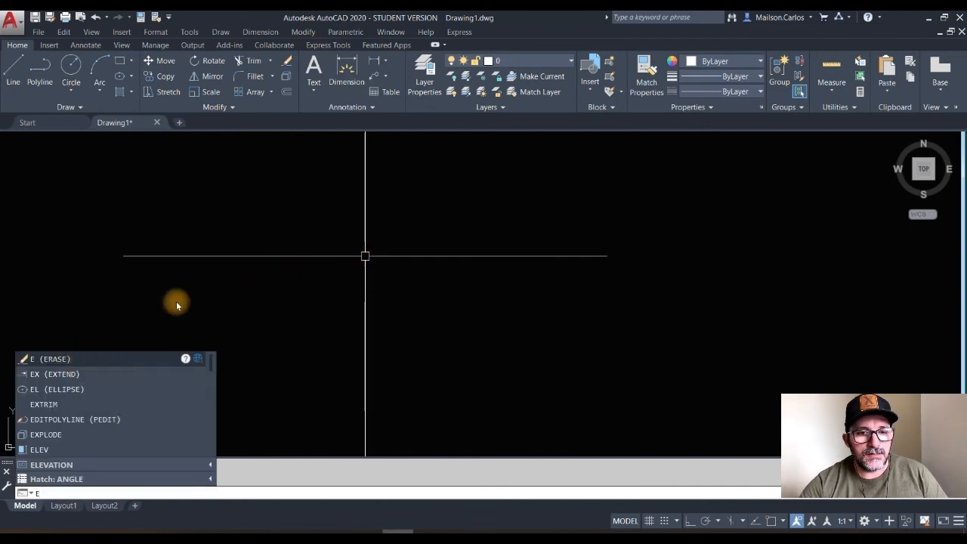
key(Return)
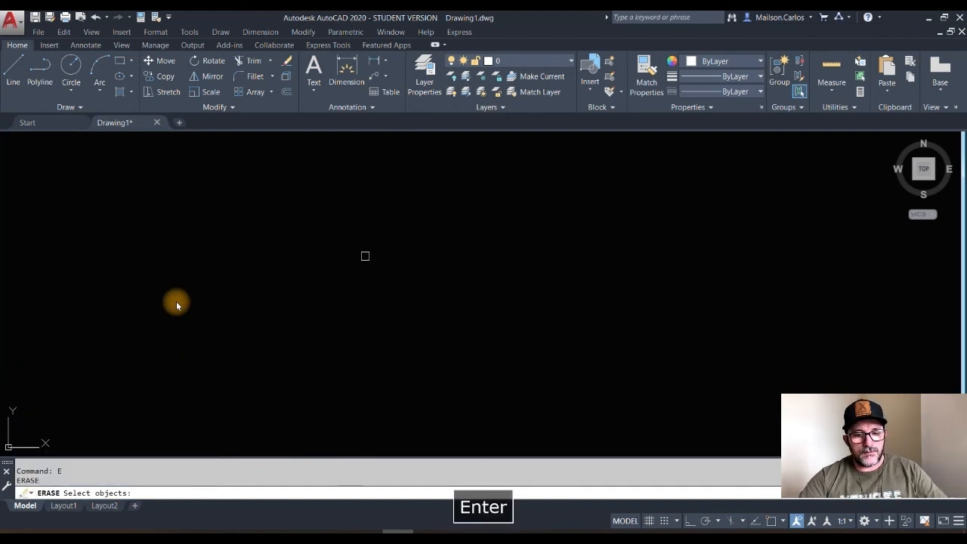
key(Escape)
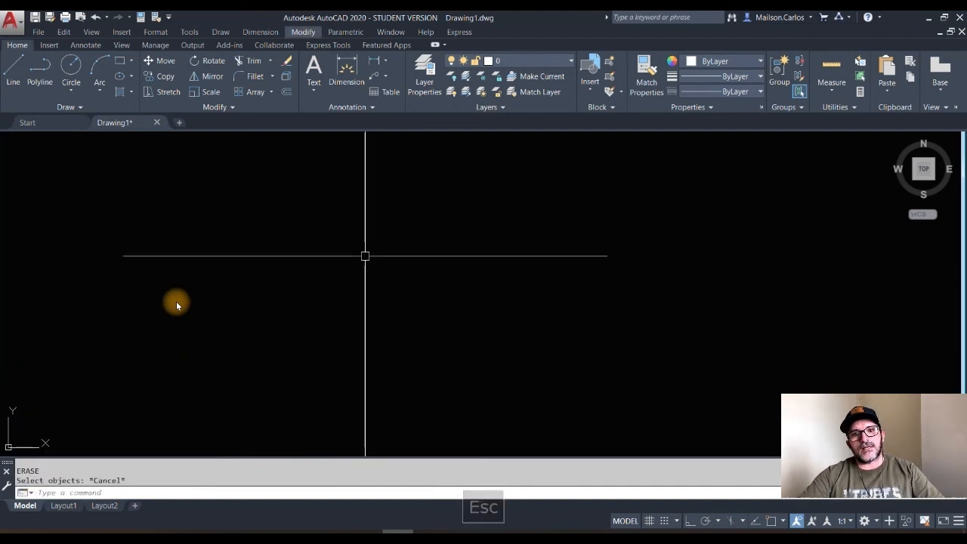